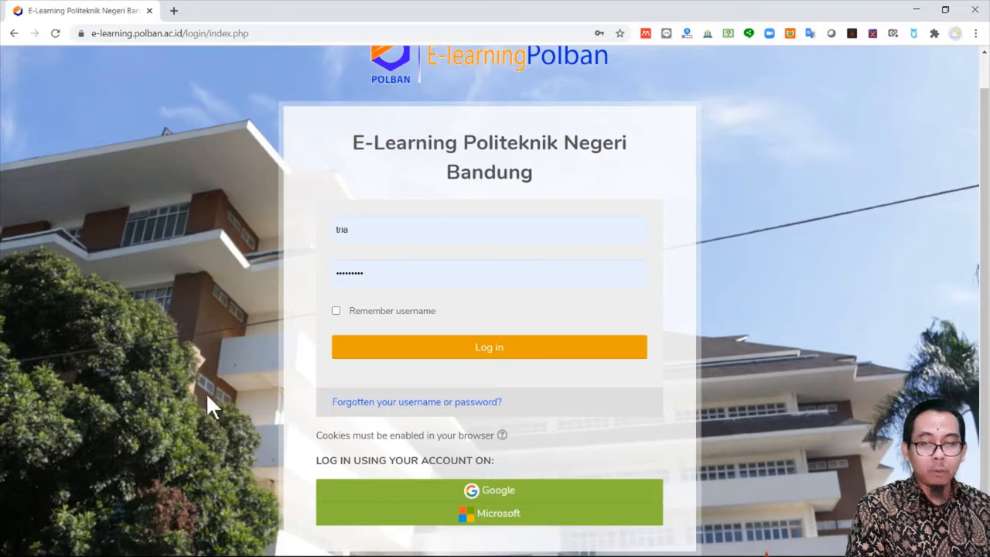
# Step: Sign in to the e-learning site with Google, choosing the personal polban.ac.id account
pyautogui.click(522, 501)
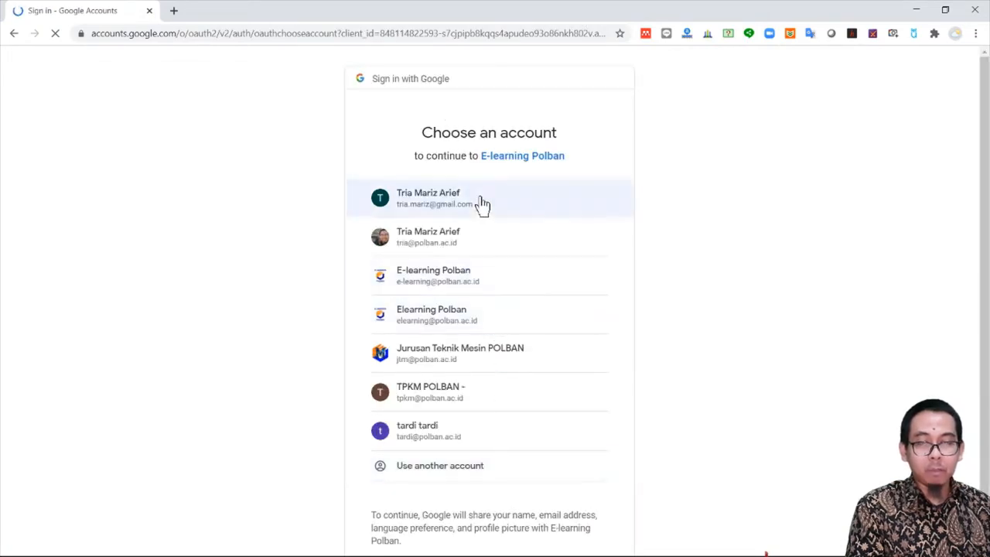
pyautogui.click(511, 242)
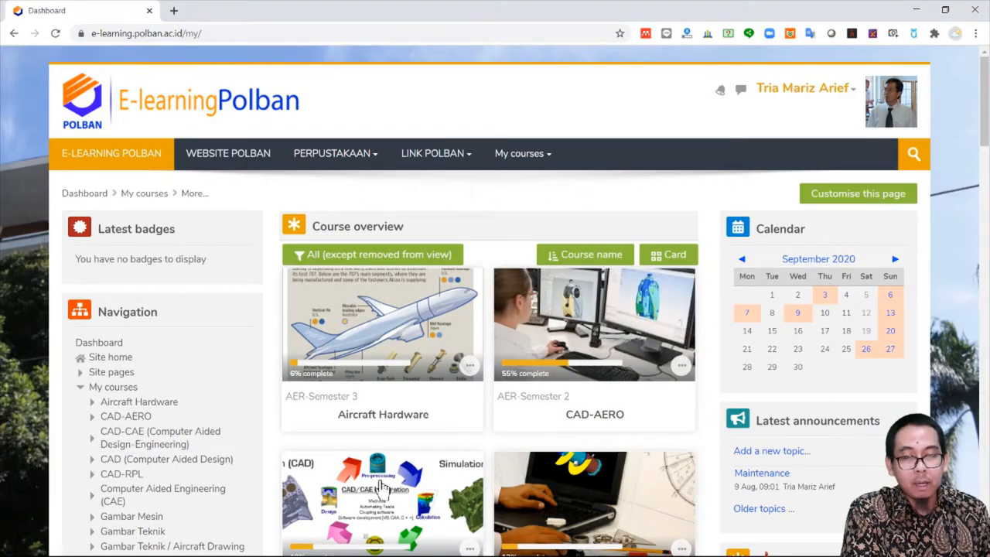
# Step: Open the course "Workshop E-learning Polban untuk Dosen" from the dashboard's course overview
pyautogui.scroll(-1, 281, 435)
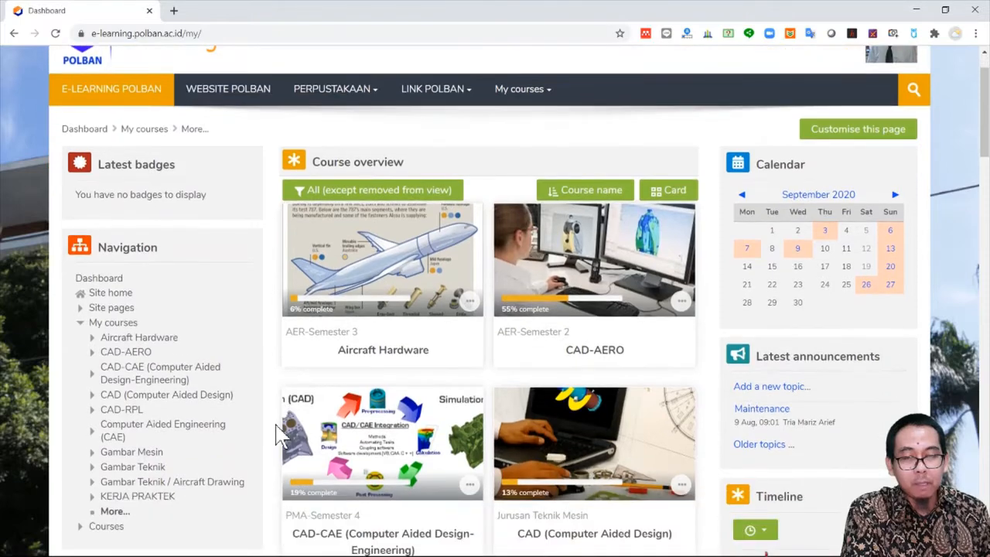
pyautogui.scroll(-1, 329, 433)
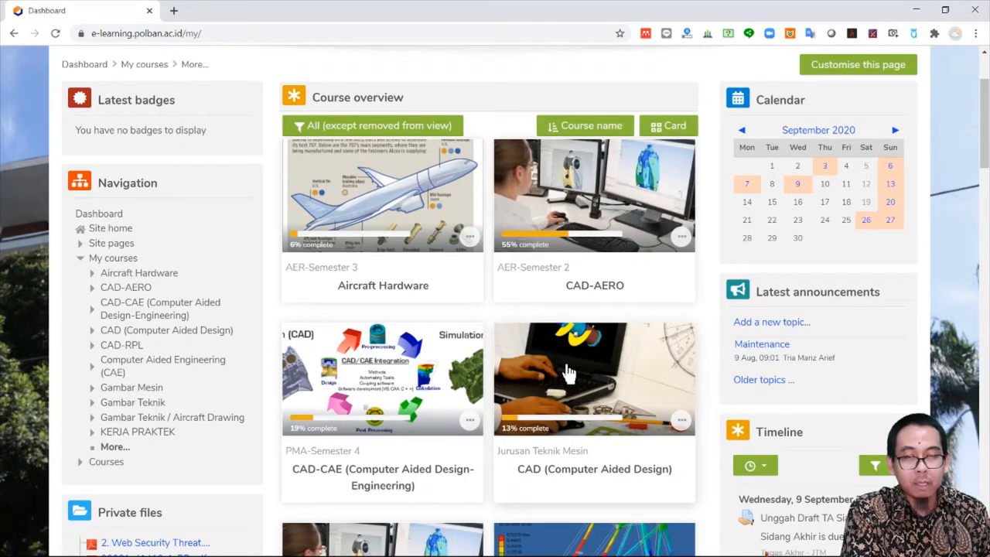
pyautogui.scroll(-7, 454, 351)
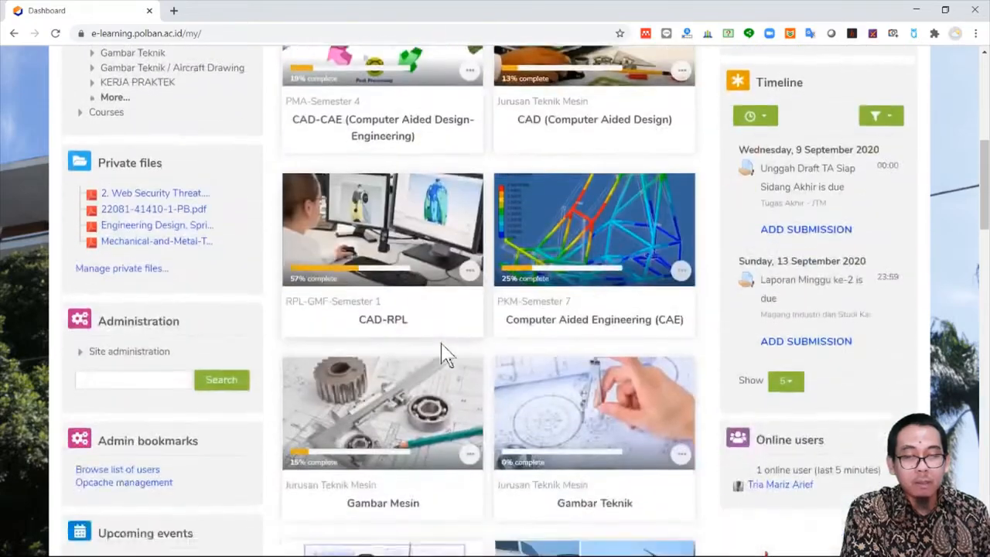
pyautogui.scroll(-7, 510, 386)
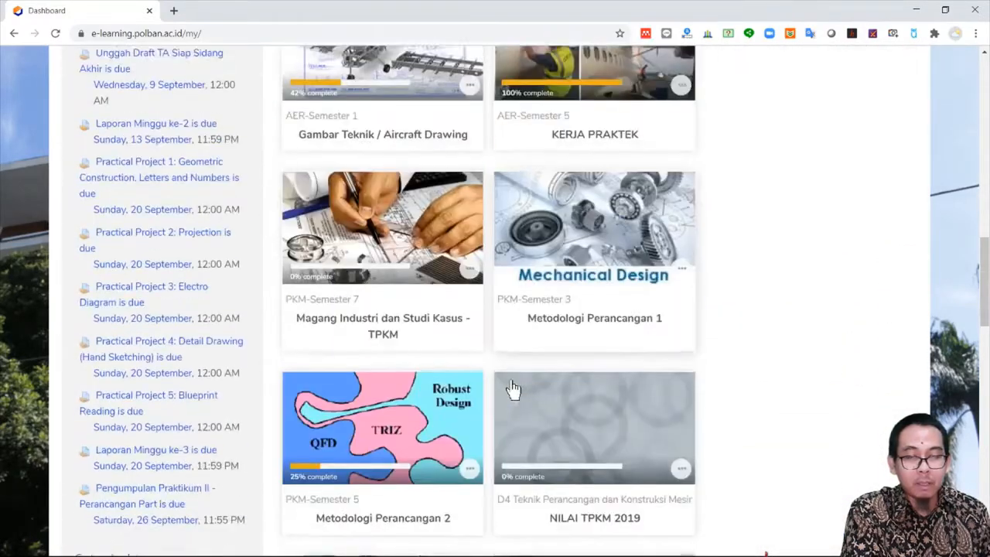
pyautogui.scroll(-8, 514, 389)
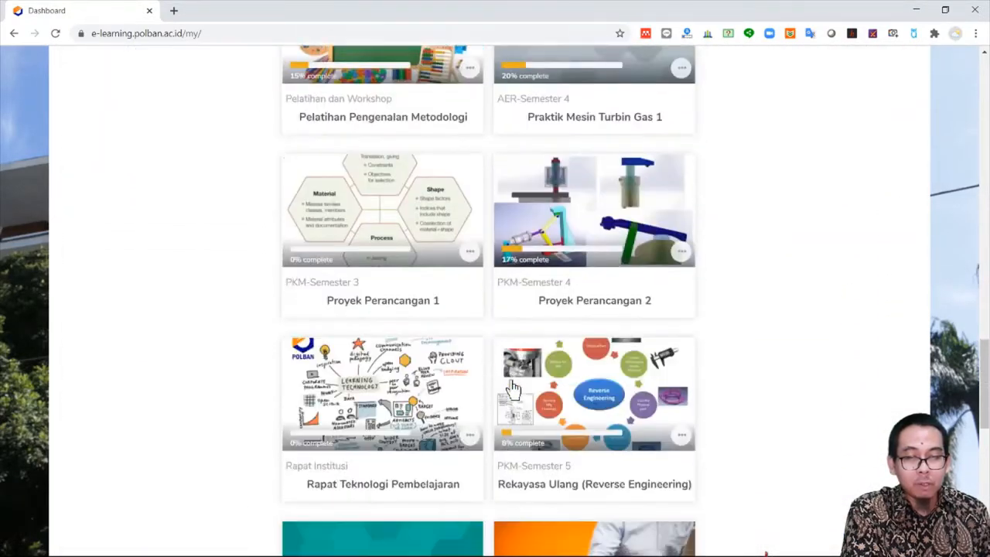
pyautogui.scroll(-5, 514, 390)
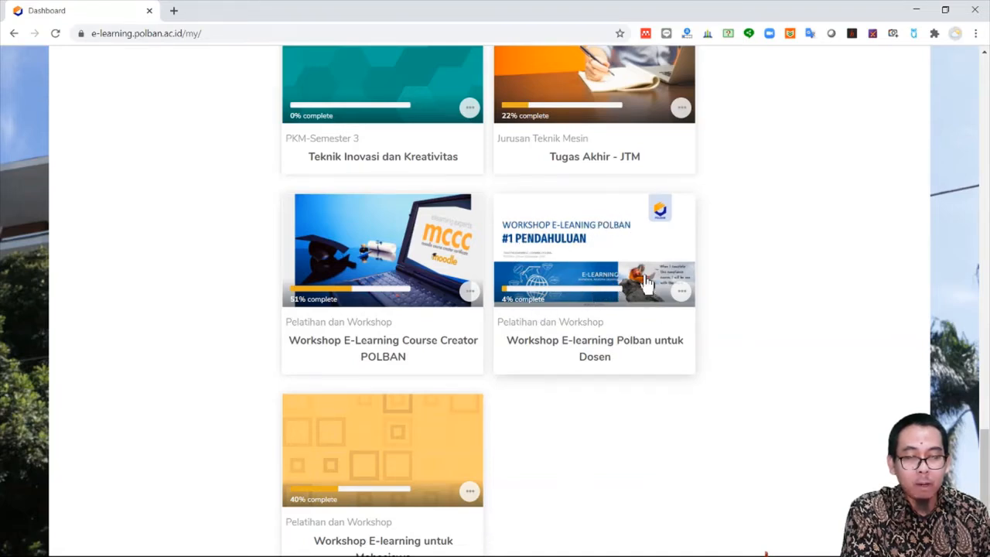
pyautogui.click(599, 351)
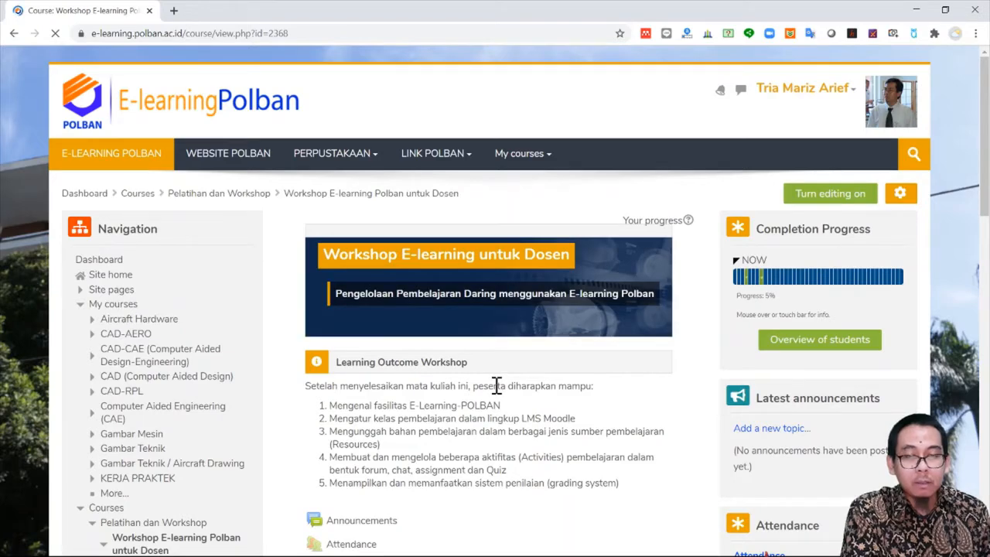
# Step: Look over the course page, collapsing the Pelatihan dan Workshop category in the navigation tree to reach the course administration options
pyautogui.scroll(-3, 497, 385)
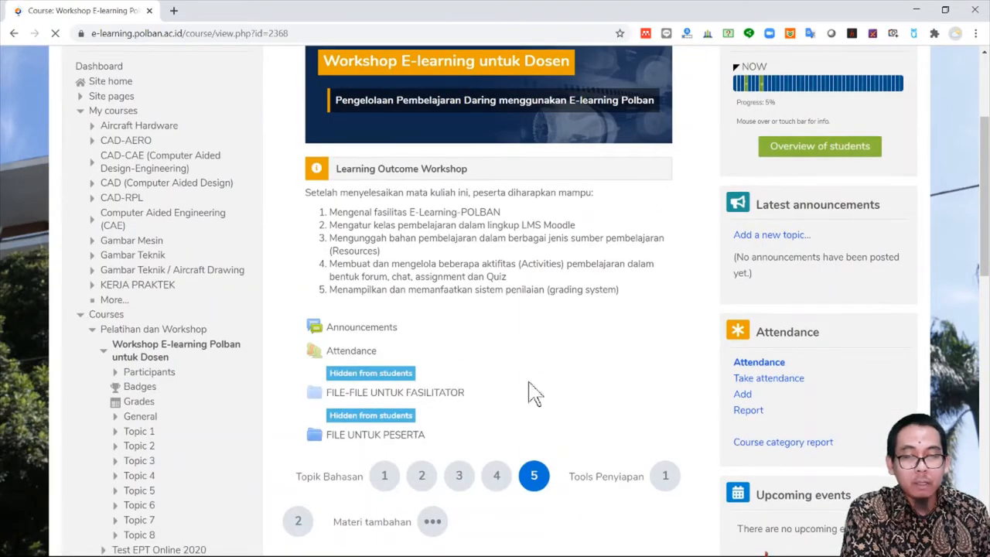
pyautogui.scroll(-2, 545, 328)
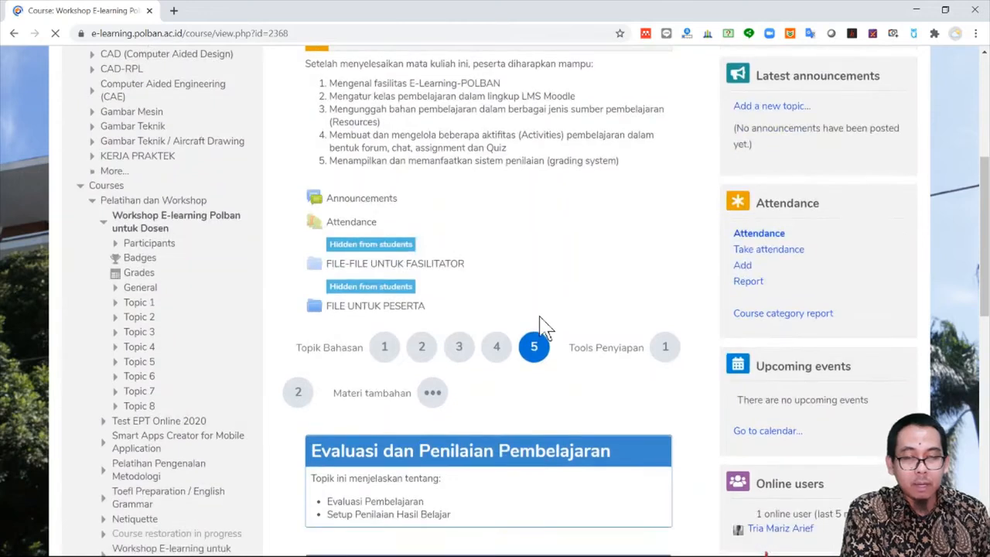
pyautogui.click(91, 202)
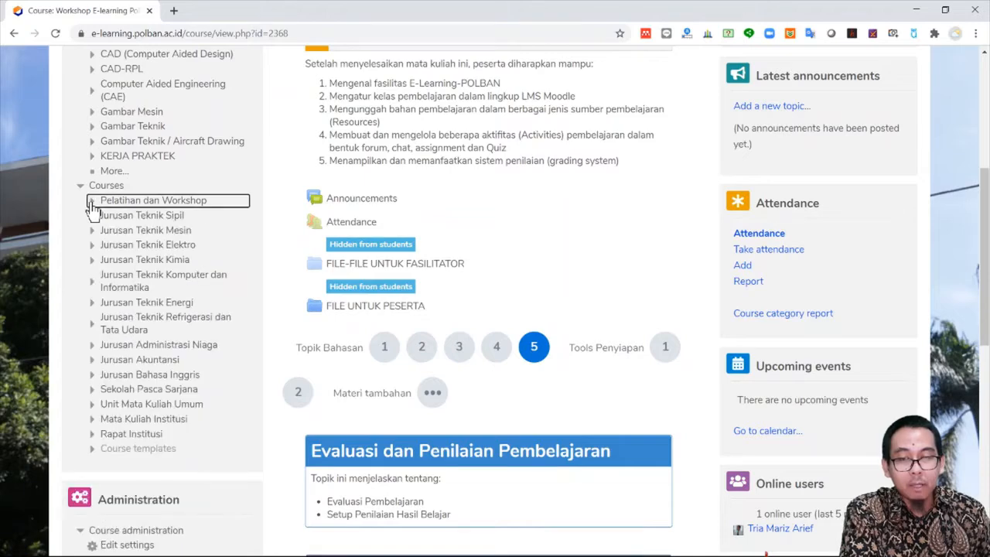
pyautogui.scroll(-5, 127, 309)
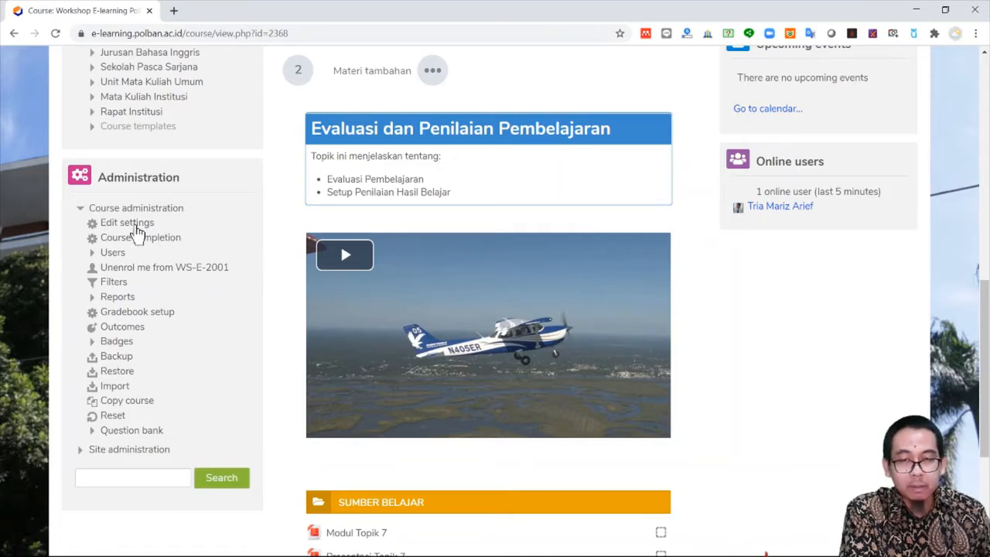
pyautogui.scroll(10, 135, 232)
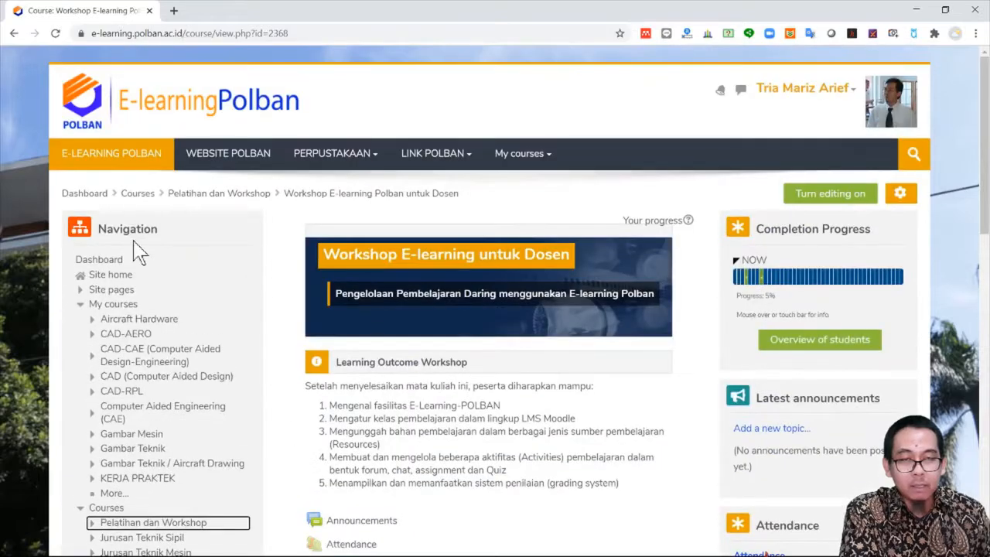
# Step: Open the course's settings for editing and set the course start date to 28 September 2020
pyautogui.click(901, 198)
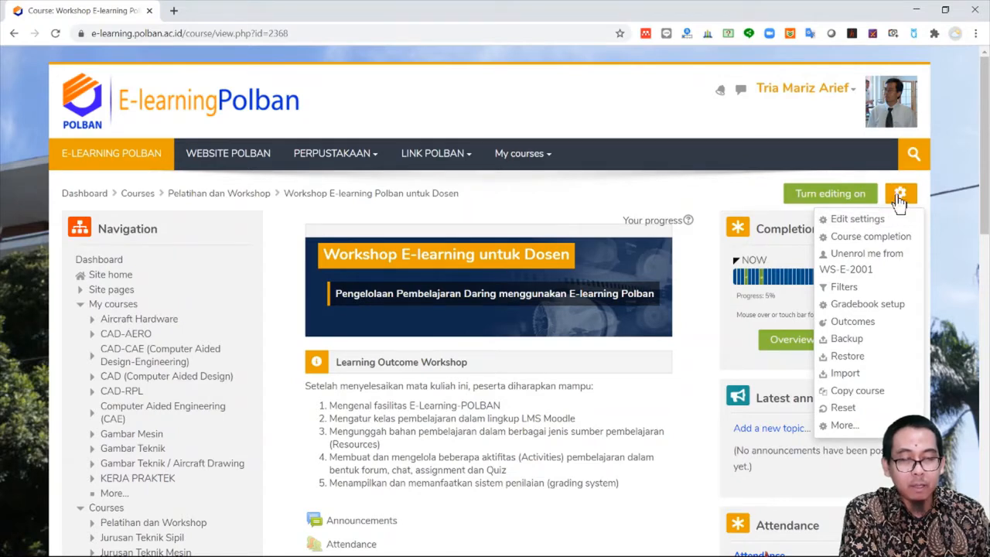
pyautogui.click(837, 223)
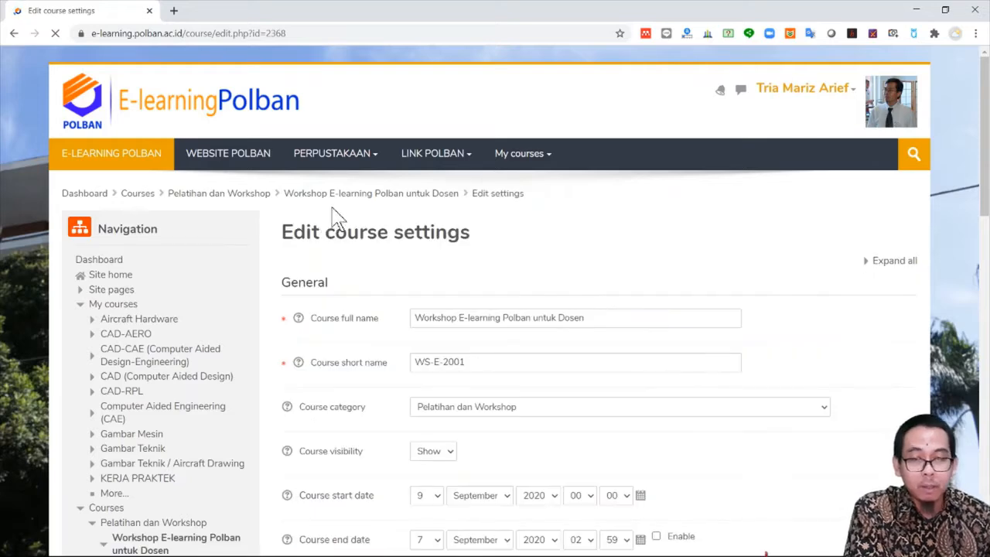
pyautogui.scroll(-3, 334, 217)
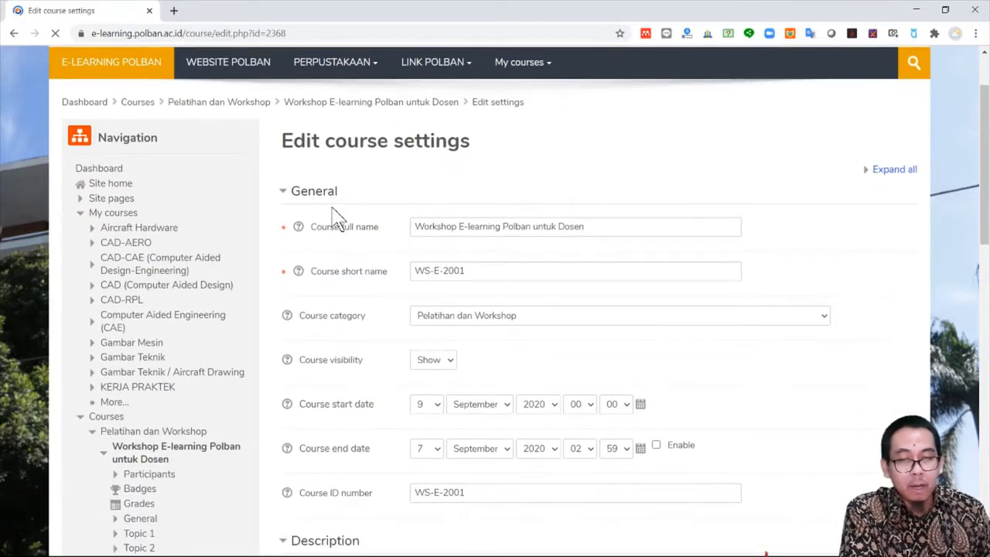
pyautogui.scroll(-1, 334, 217)
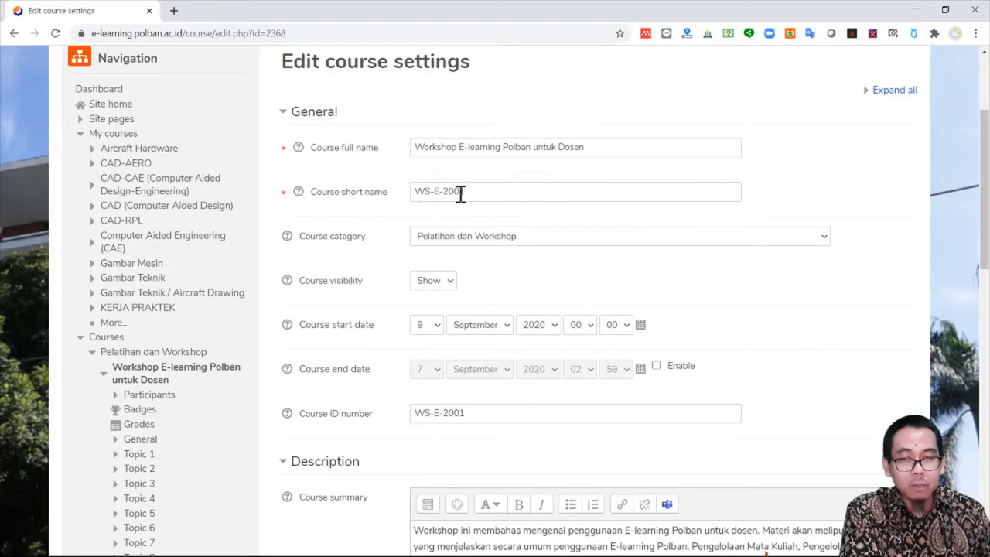
pyautogui.scroll(-2, 534, 194)
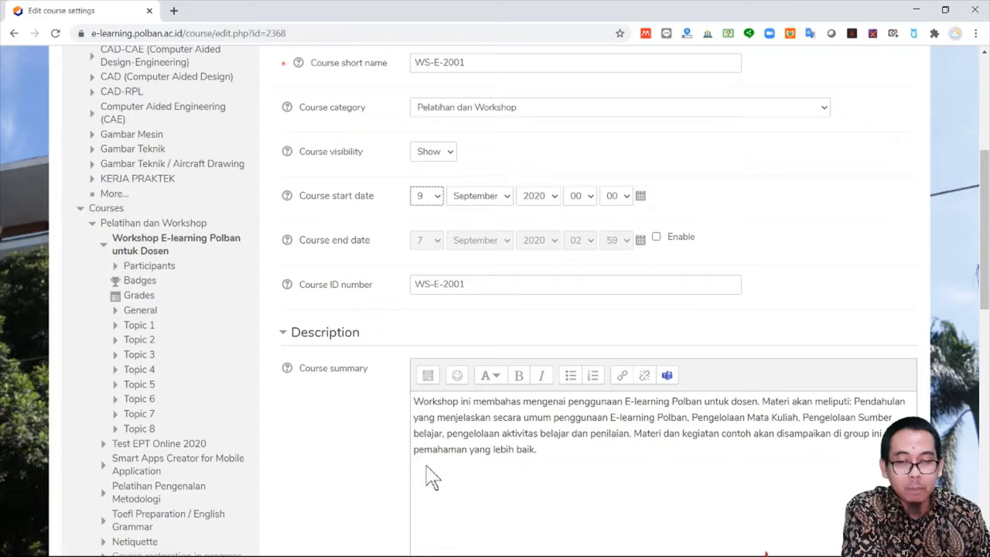
pyautogui.write('28')
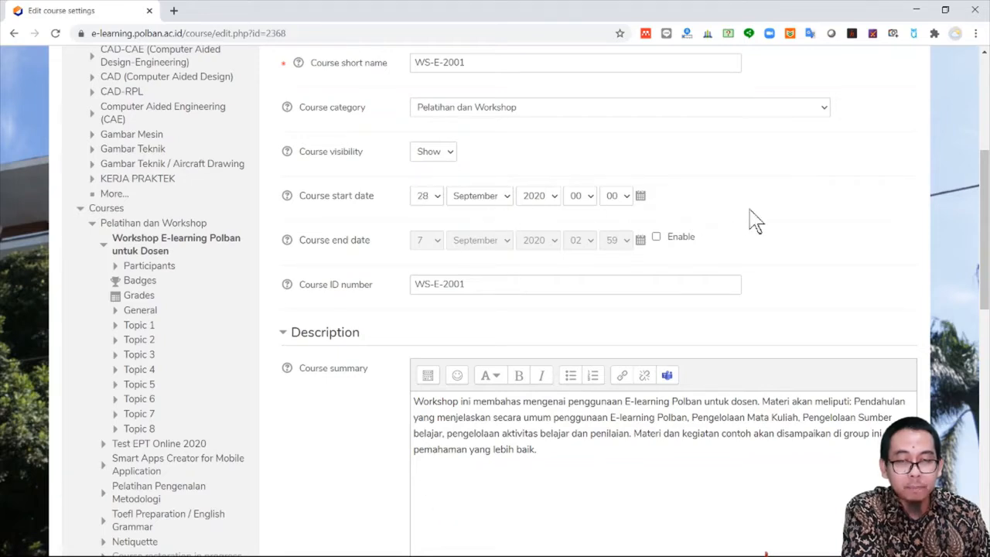
# Step: Review the course summary text and the course image file in the course description settings
pyautogui.scroll(-3, 758, 217)
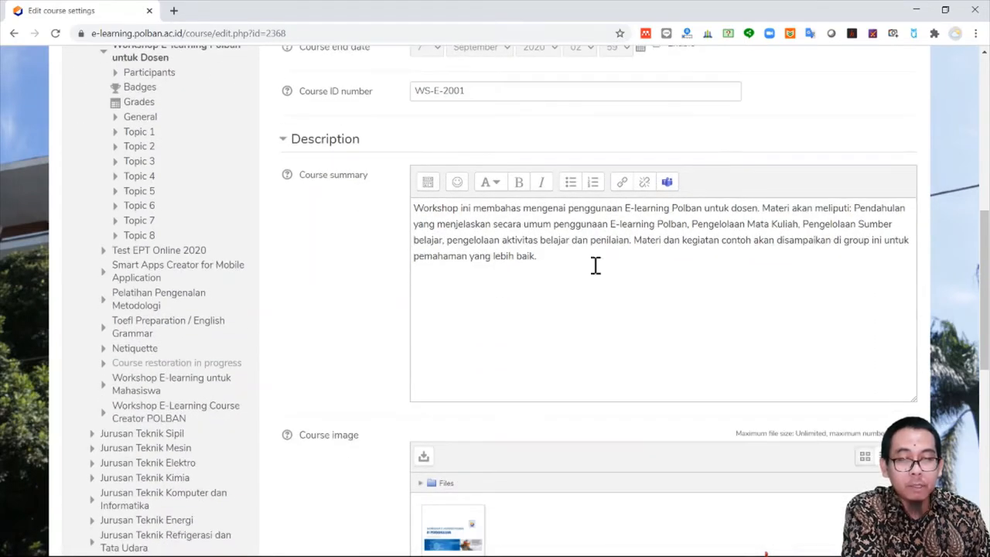
pyautogui.moveTo(558, 261); pyautogui.dragTo(412, 207)
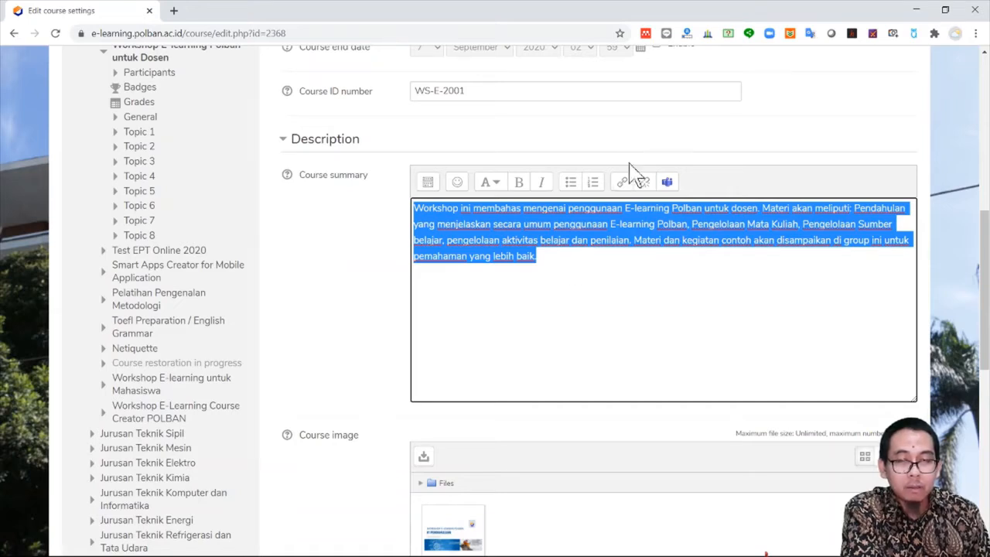
pyautogui.click(685, 139)
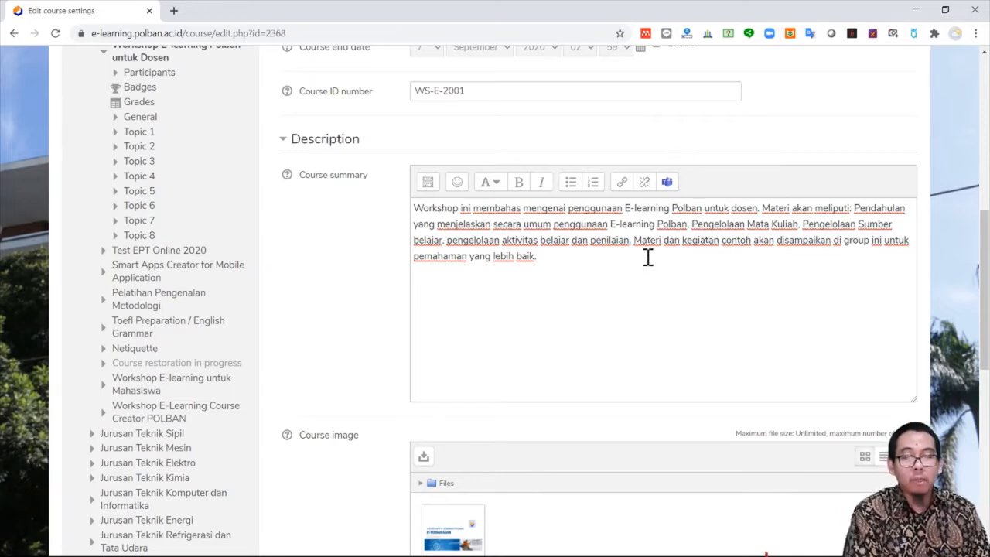
pyautogui.scroll(-2, 565, 294)
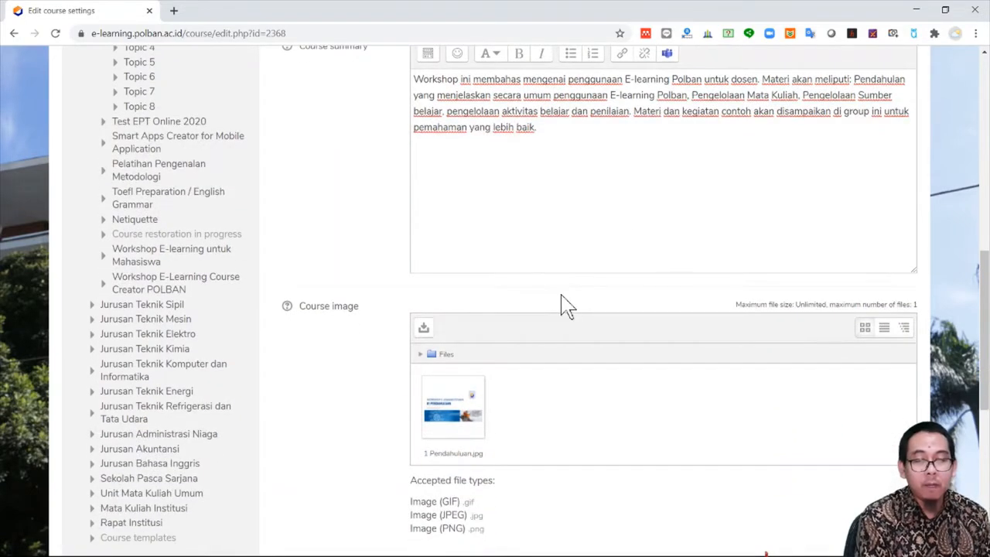
pyautogui.scroll(-2, 565, 302)
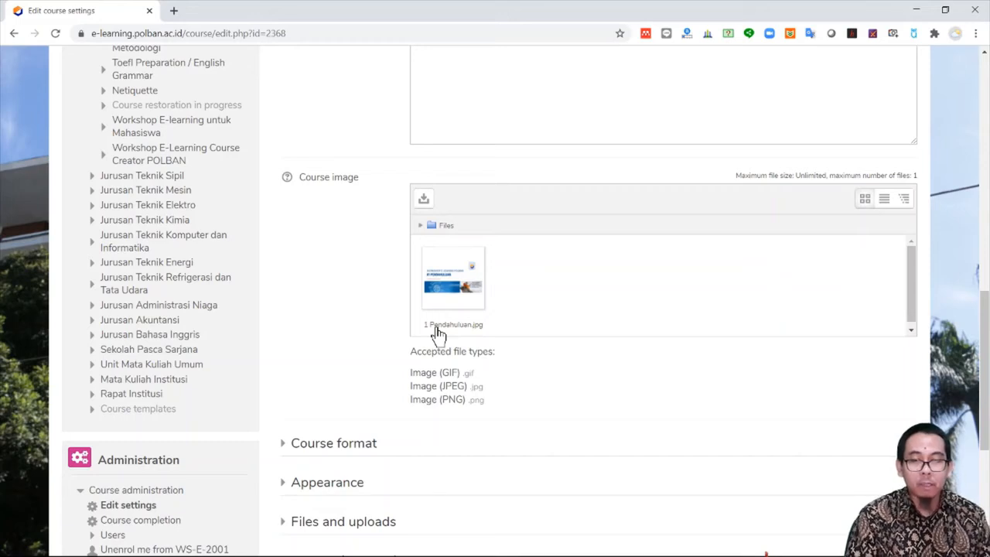
pyautogui.scroll(-1, 438, 334)
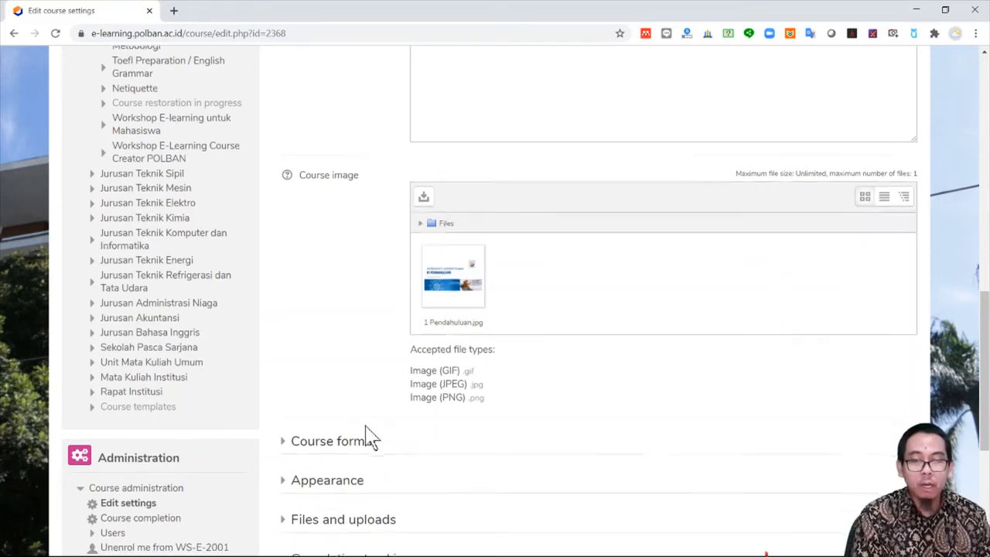
# Step: Expand the Course format settings and check the available course formats, keeping Buttons format
pyautogui.scroll(-2, 355, 426)
pyautogui.click(283, 323)
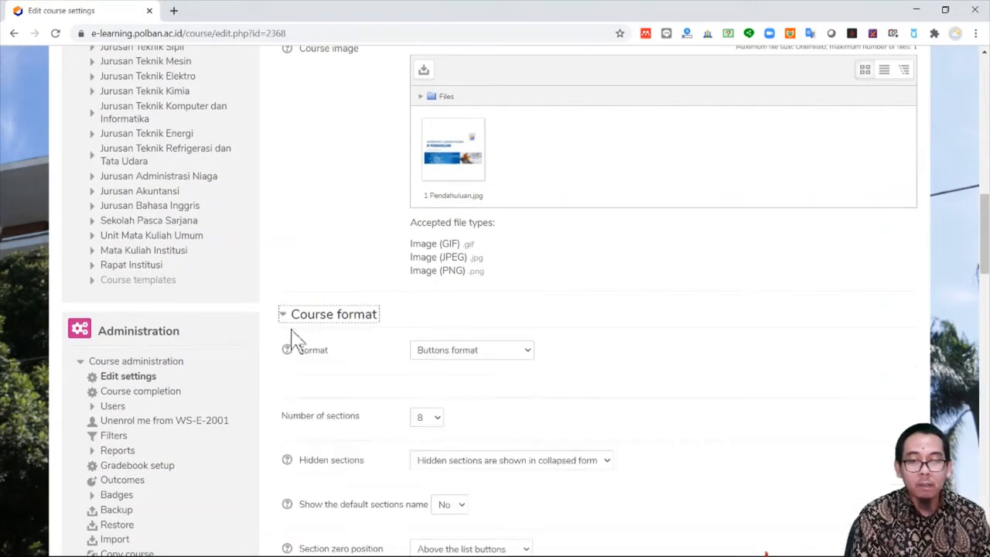
pyautogui.scroll(-3, 342, 371)
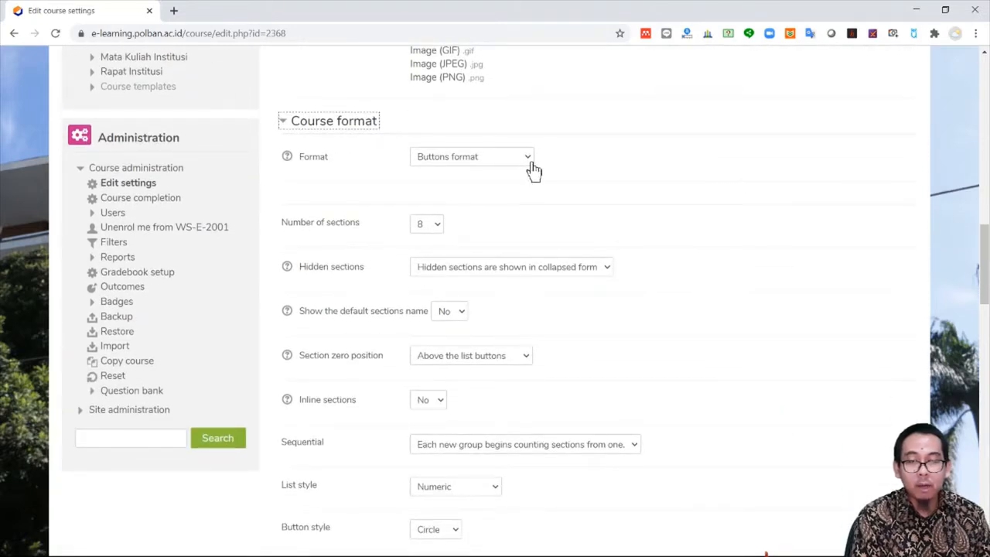
pyautogui.click(530, 167)
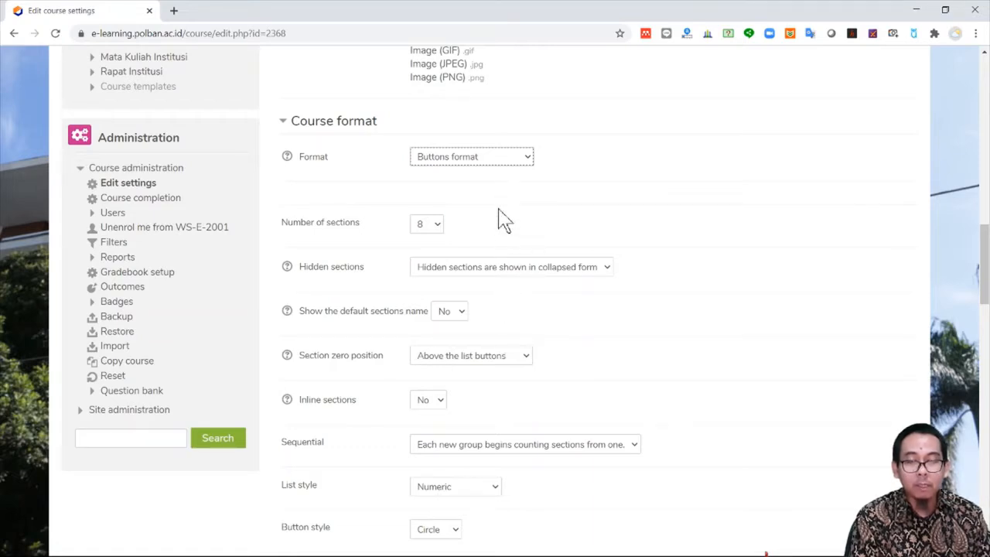
pyautogui.click(609, 195)
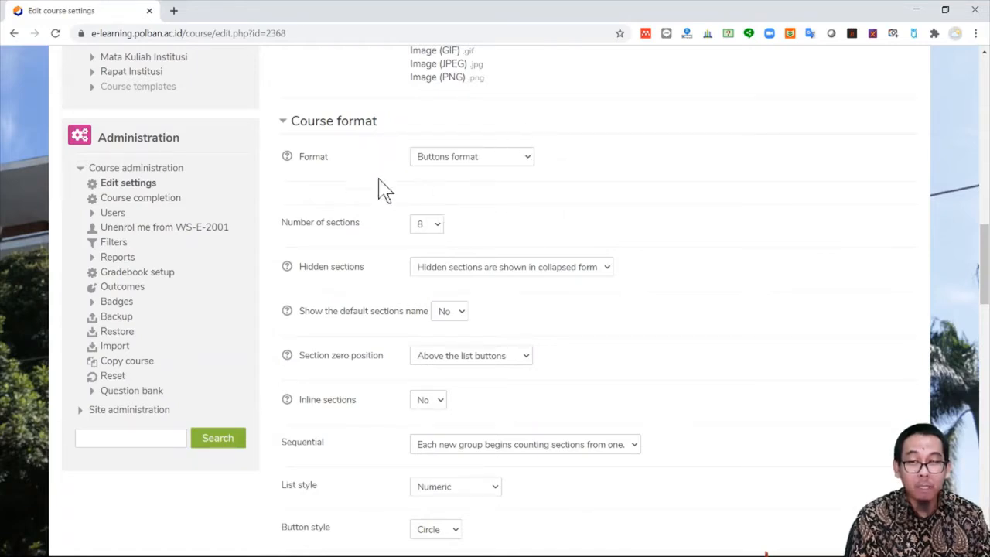
# Step: Examine the Buttons format options, including the grouping titles and number of sections per group, through to the remaining setting sections
pyautogui.scroll(-1, 535, 212)
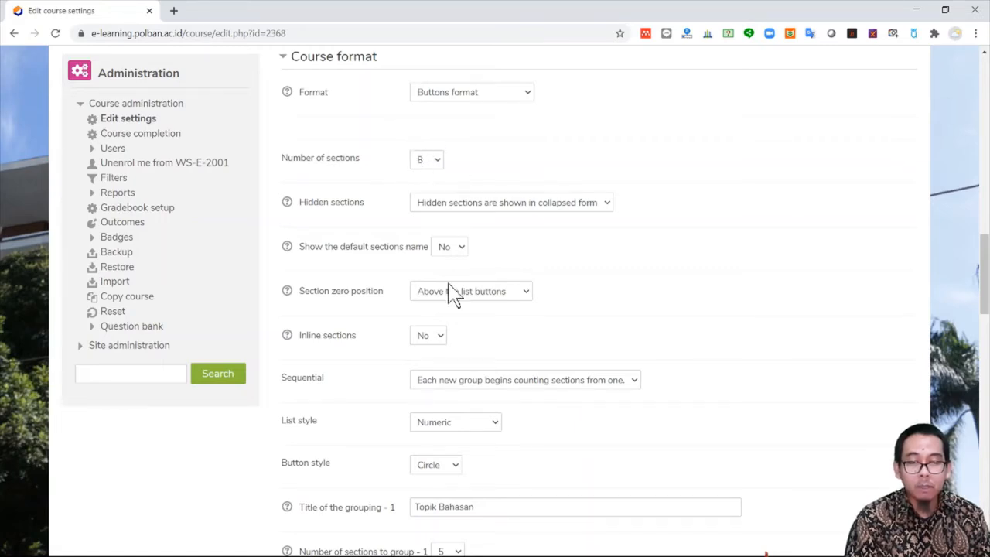
pyautogui.scroll(-4, 456, 321)
pyautogui.scroll(-1, 456, 323)
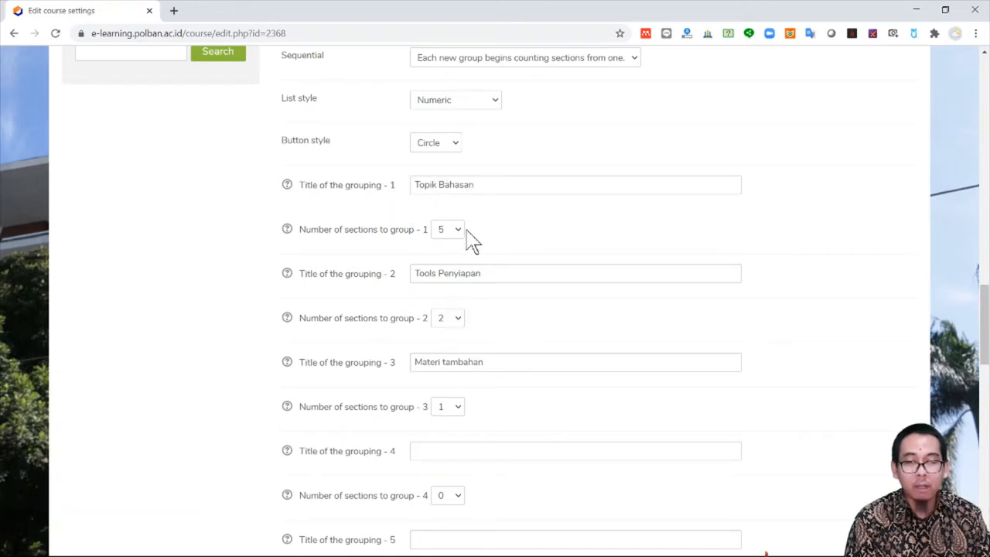
pyautogui.scroll(-1, 467, 230)
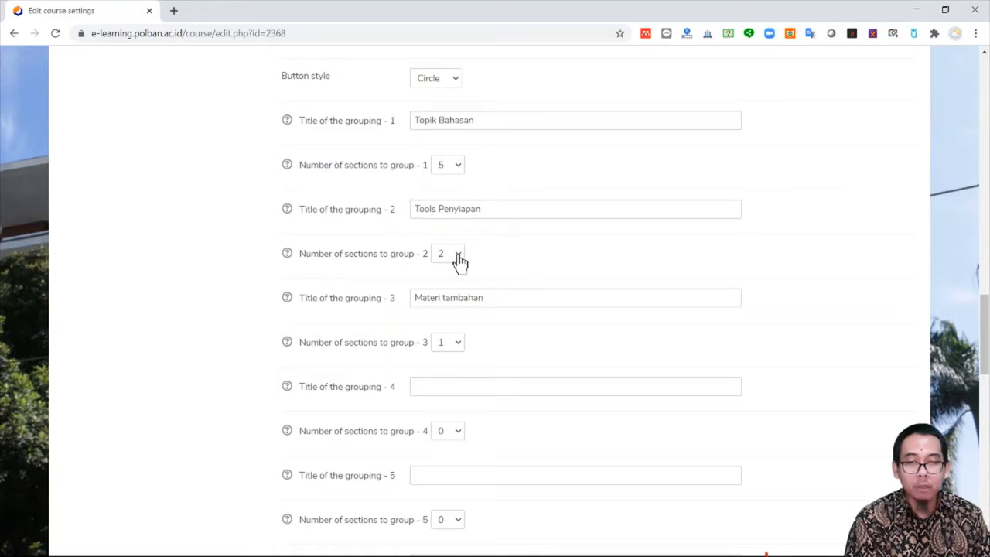
pyautogui.scroll(-1, 477, 303)
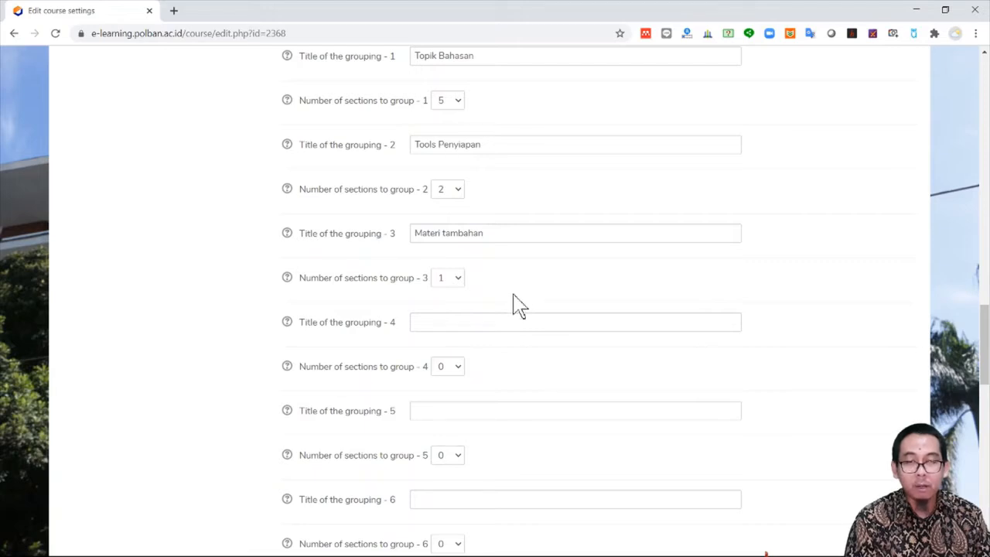
pyautogui.scroll(-5, 516, 300)
pyautogui.scroll(-8, 516, 300)
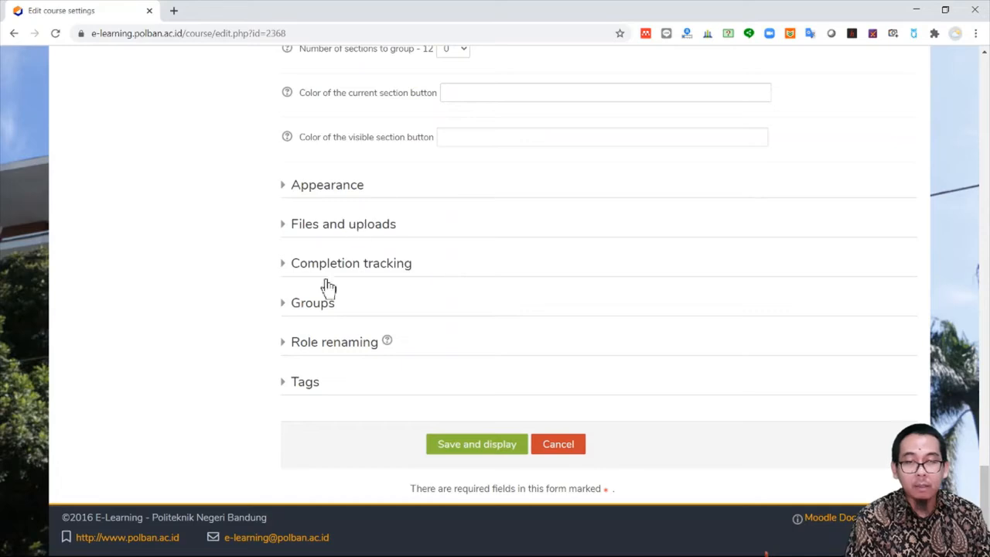
# Step: Expand the Groups settings, check the group mode options while keeping Separate groups, and save the course settings
pyautogui.click(320, 307)
pyautogui.scroll(-2, 483, 338)
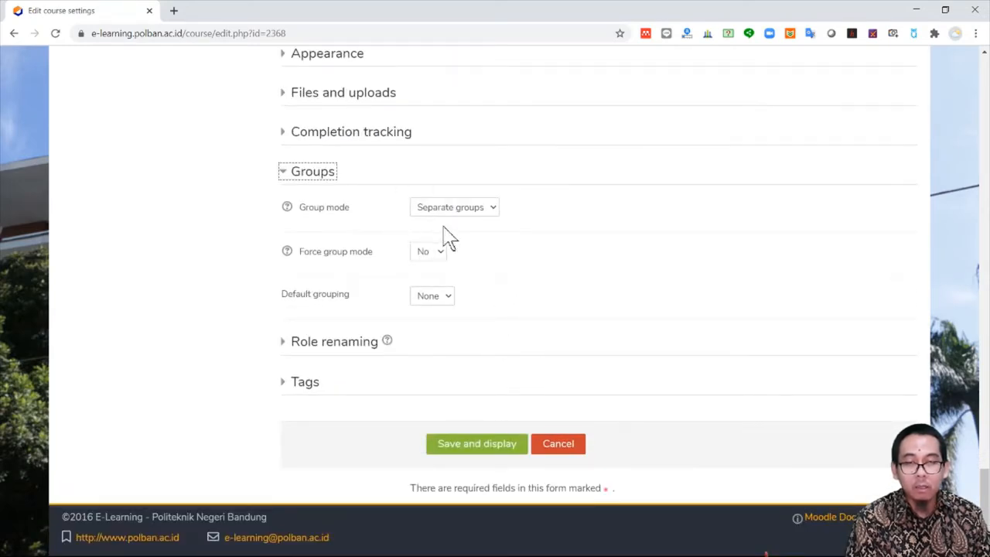
pyautogui.click(485, 214)
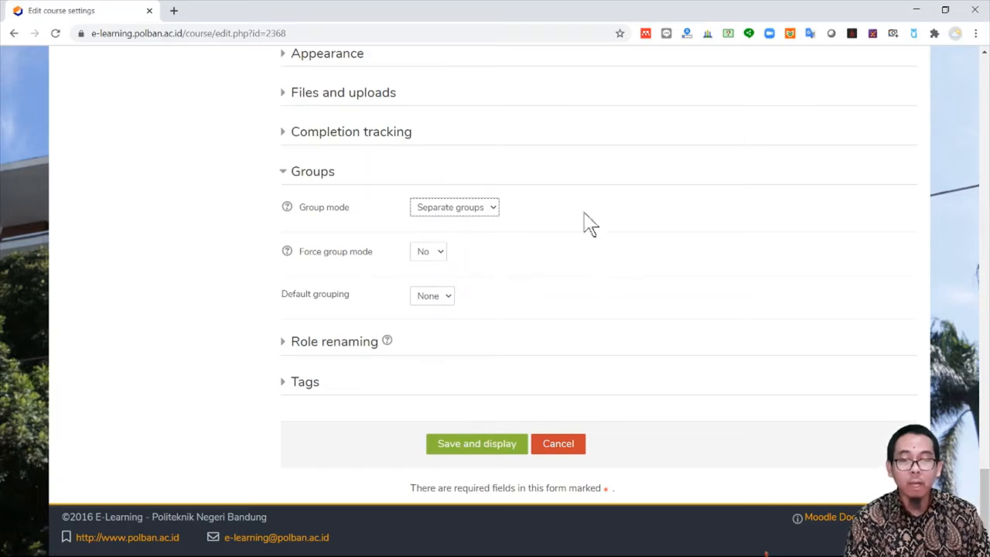
pyautogui.click(548, 255)
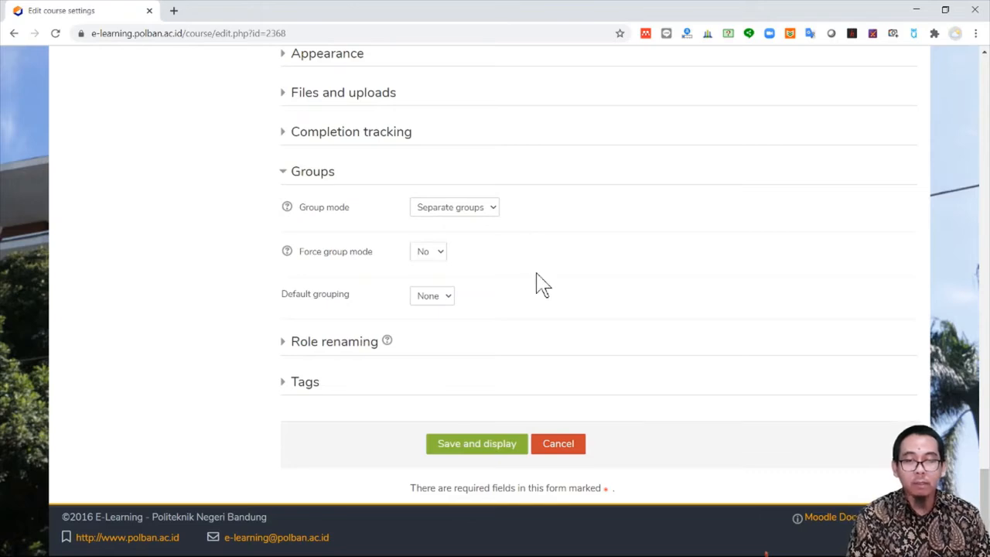
pyautogui.click(498, 452)
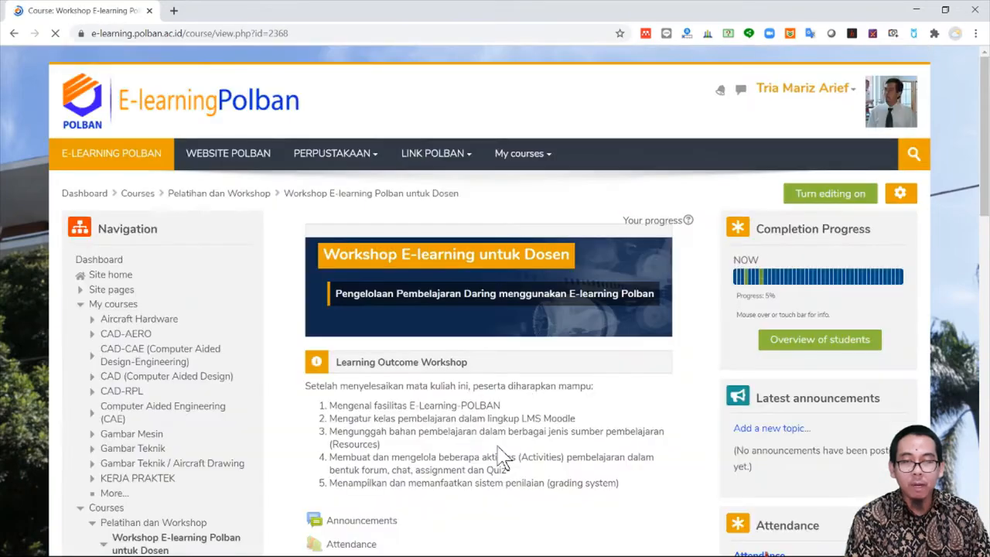
# Step: Review the content of Topik Bahasan 1 and 2 on the course page, including videos and learning resources
pyautogui.scroll(-2, 495, 338)
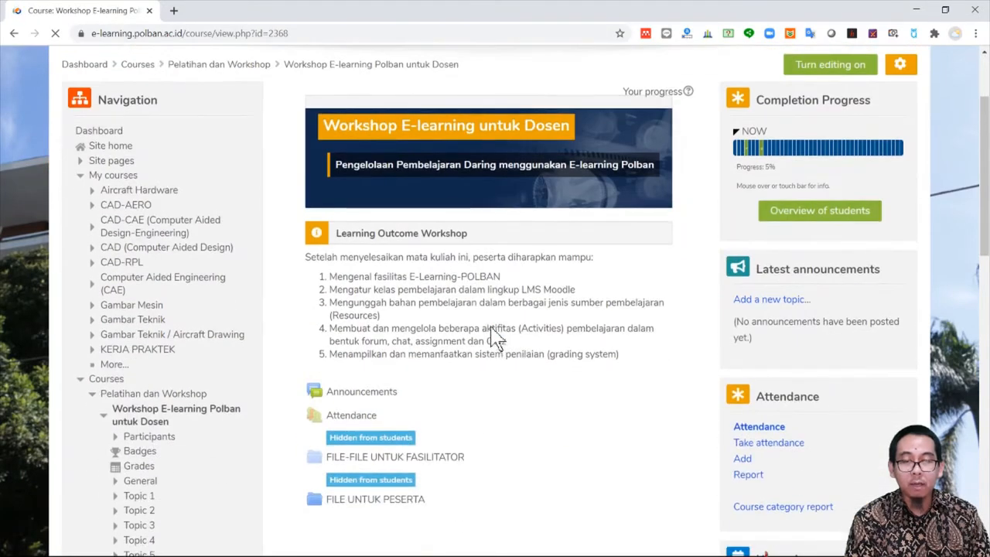
pyautogui.scroll(-1, 495, 338)
pyautogui.scroll(-4, 495, 333)
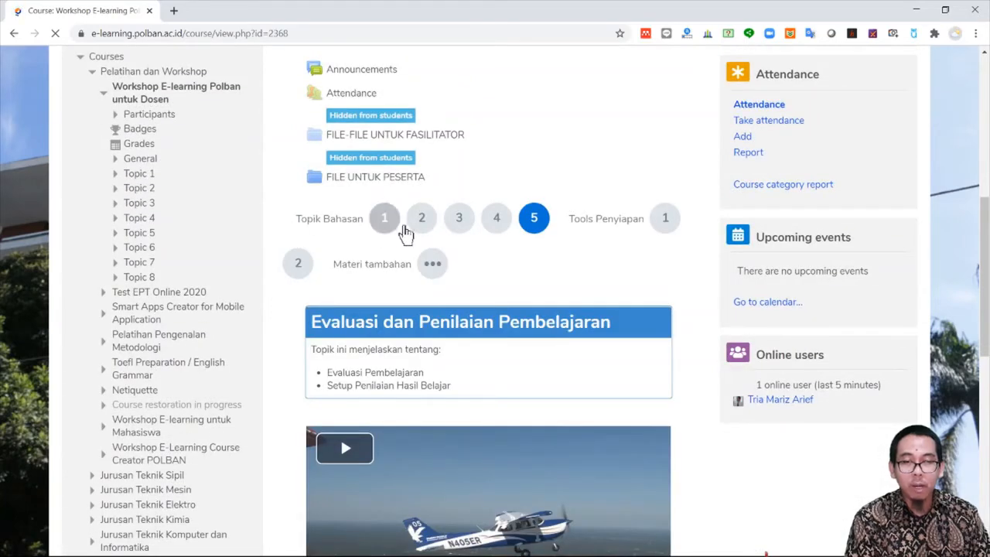
pyautogui.click(385, 224)
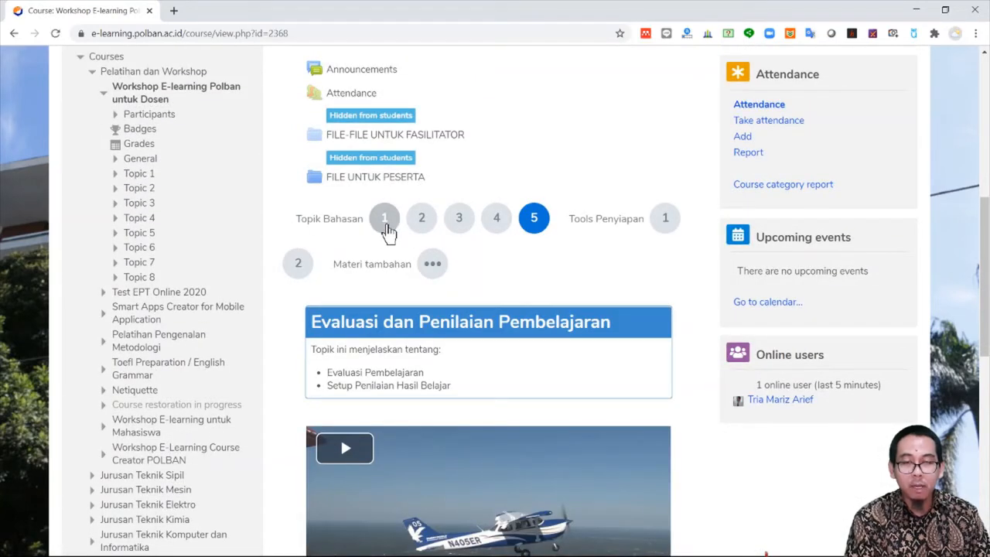
pyautogui.scroll(-4, 426, 258)
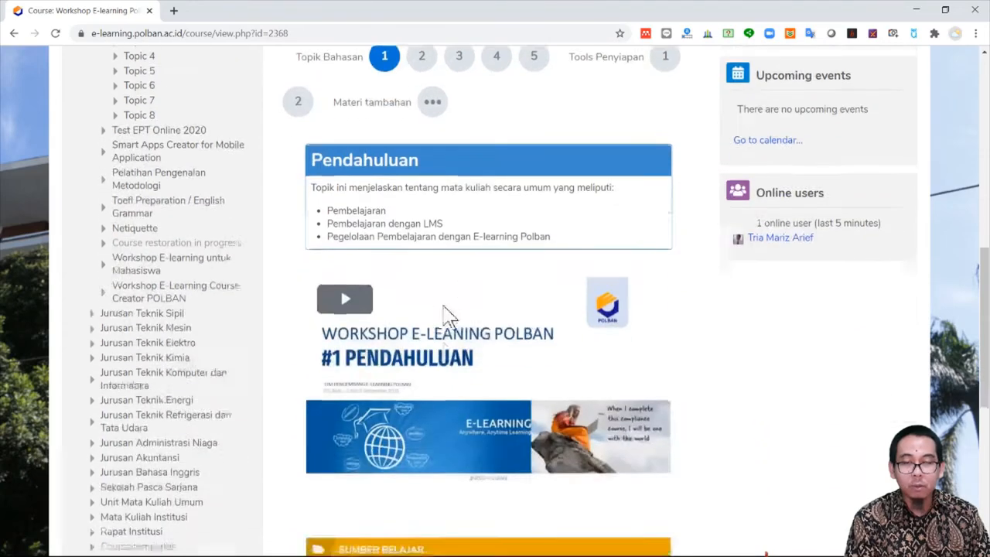
pyautogui.scroll(-2, 477, 425)
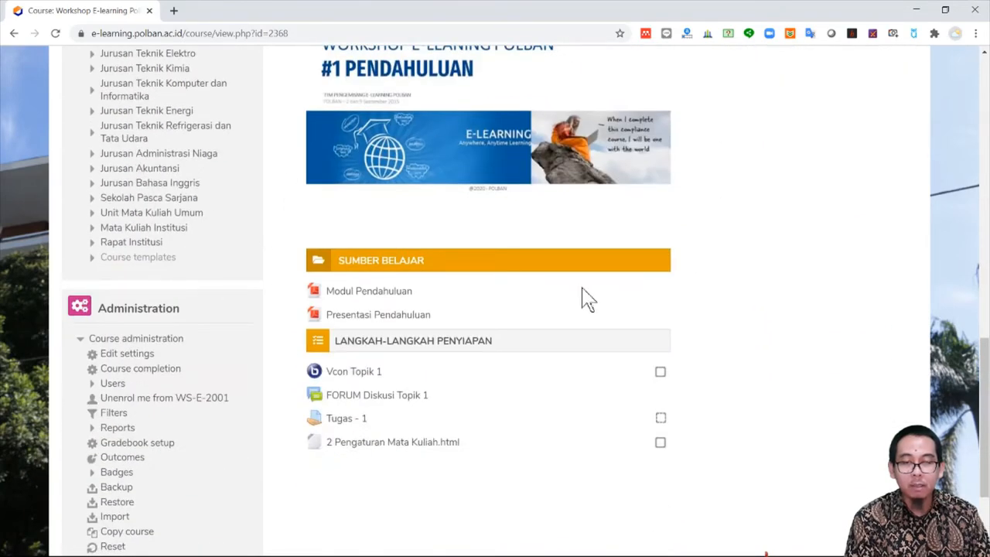
pyautogui.scroll(5, 585, 299)
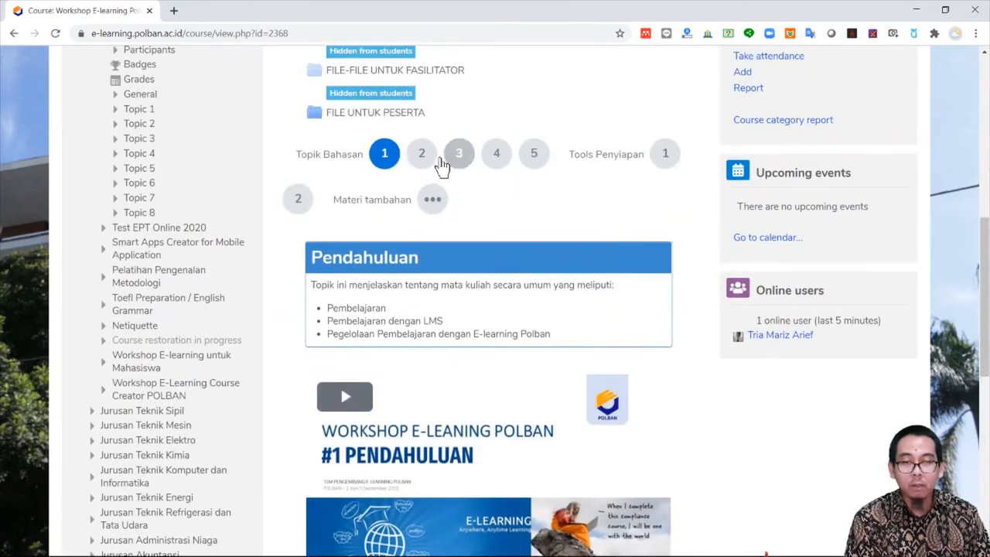
pyautogui.click(425, 158)
pyautogui.scroll(-2, 417, 270)
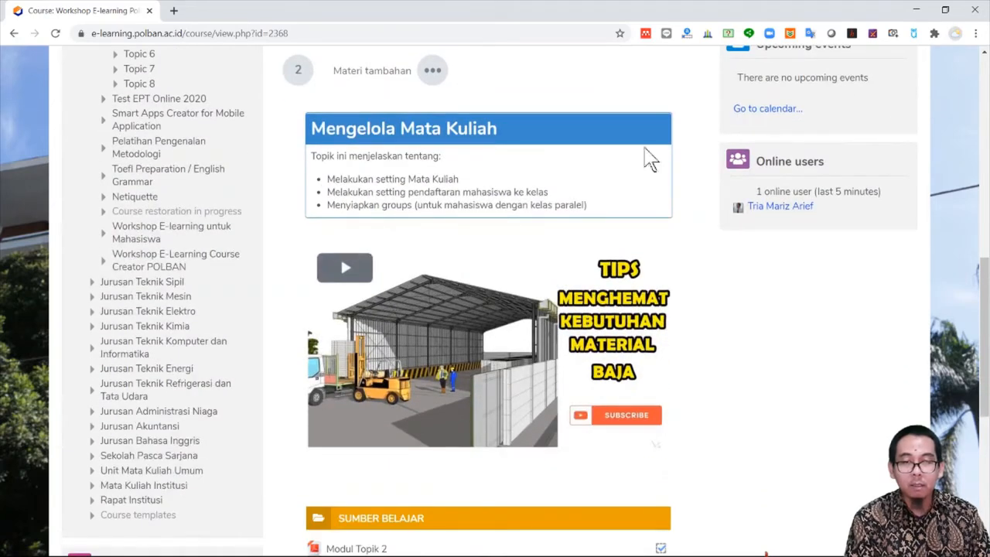
pyautogui.scroll(3, 537, 379)
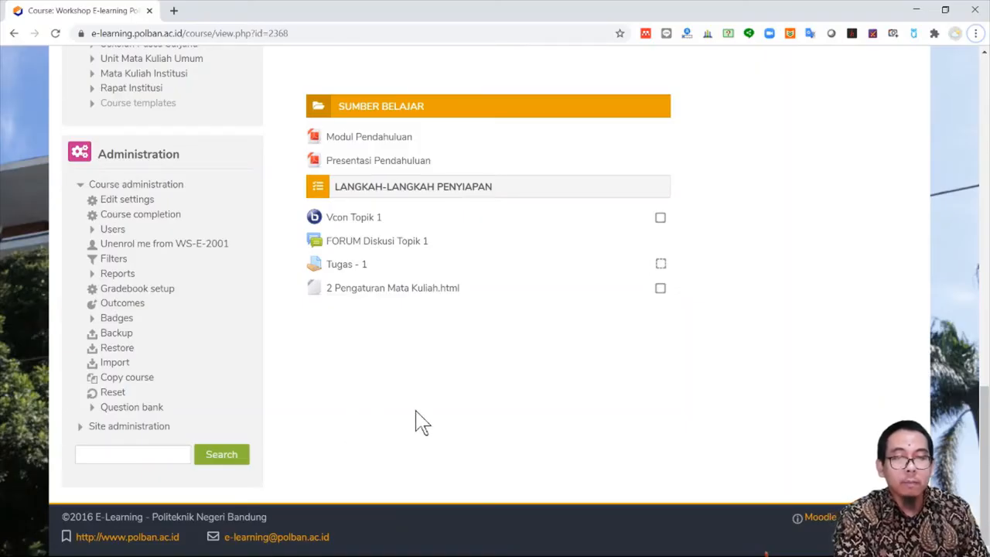
# Step: Expand Users and its Enrolment methods in the course administration tree to check the available enrolment options
pyautogui.scroll(3, 415, 420)
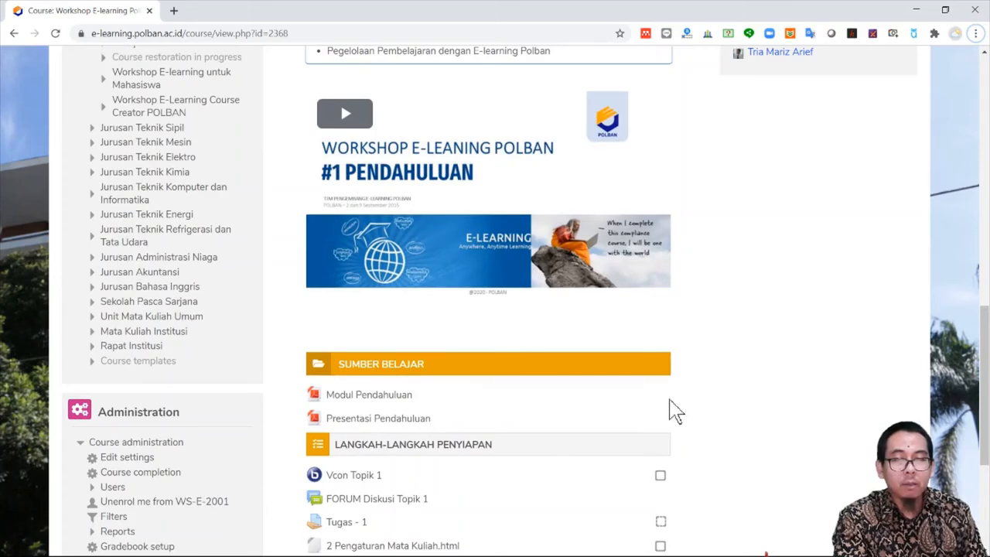
pyautogui.scroll(3, 675, 411)
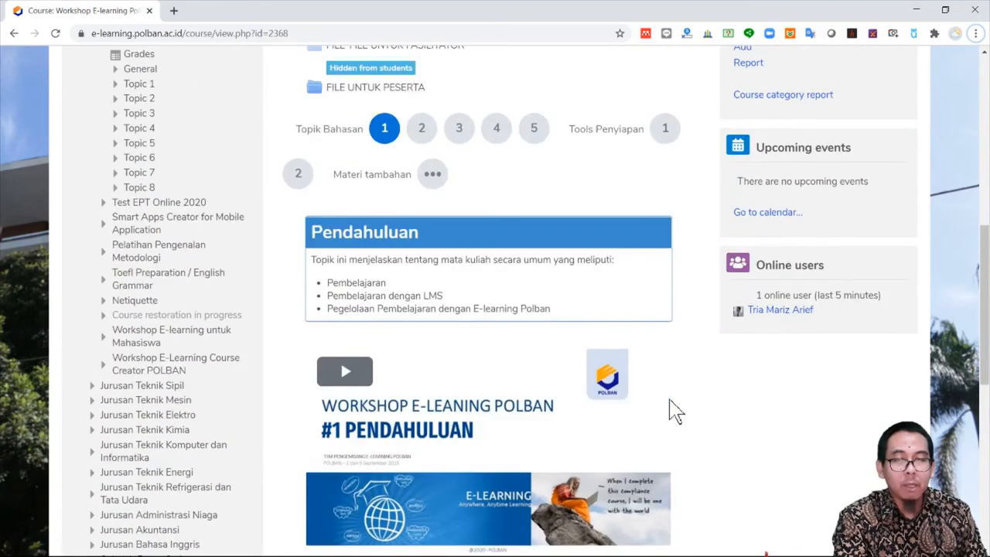
pyautogui.scroll(3, 675, 410)
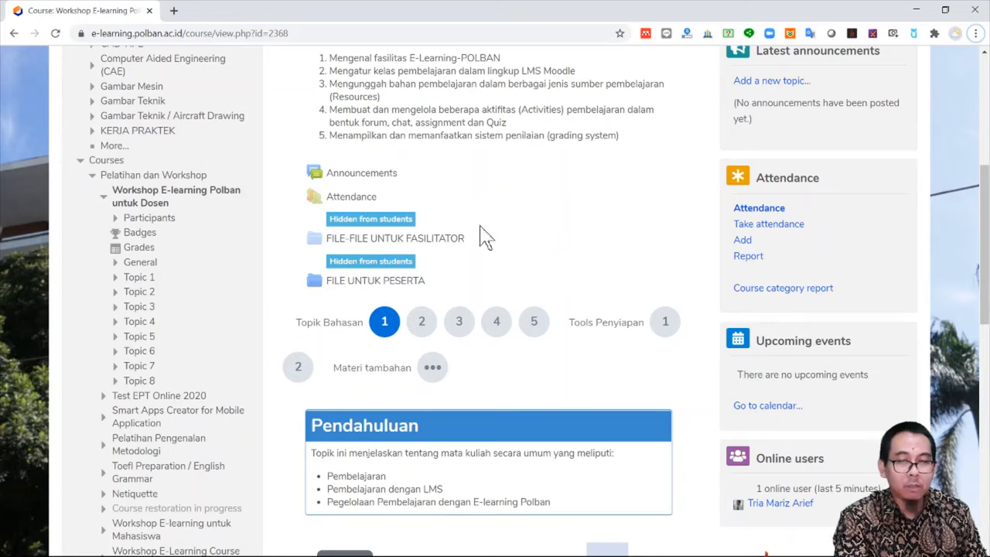
pyautogui.scroll(-2, 317, 474)
pyautogui.scroll(-4, 283, 475)
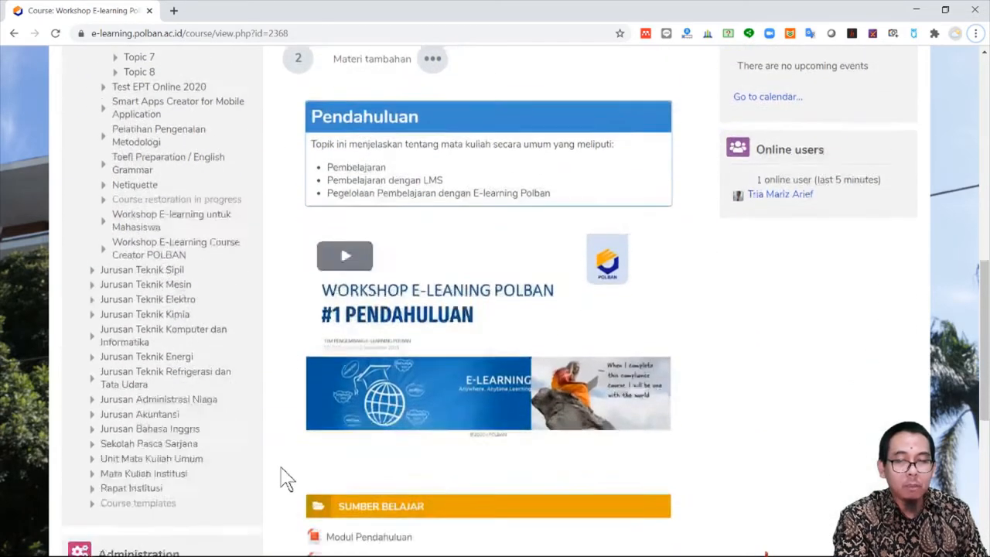
pyautogui.scroll(-2, 124, 370)
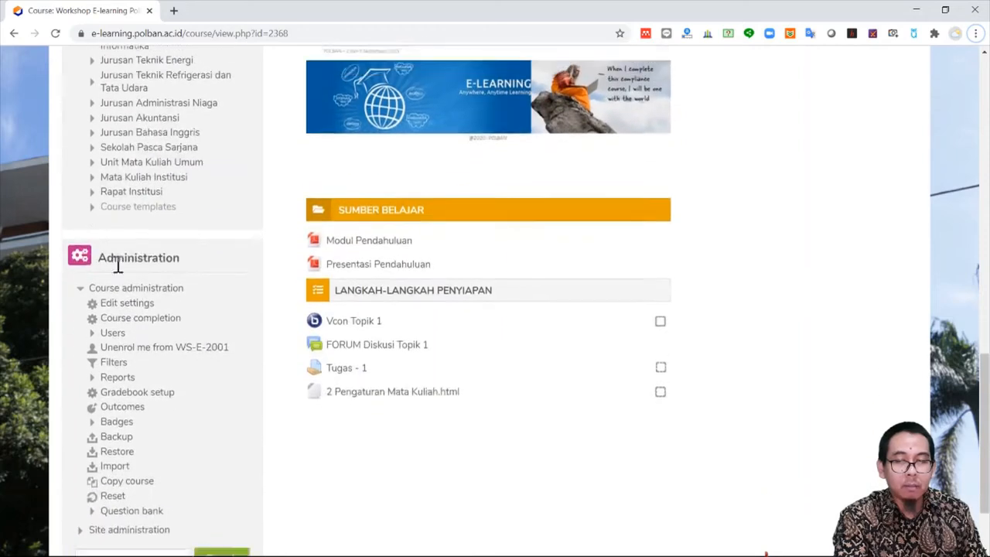
pyautogui.scroll(1, 137, 280)
pyautogui.scroll(-1, 142, 283)
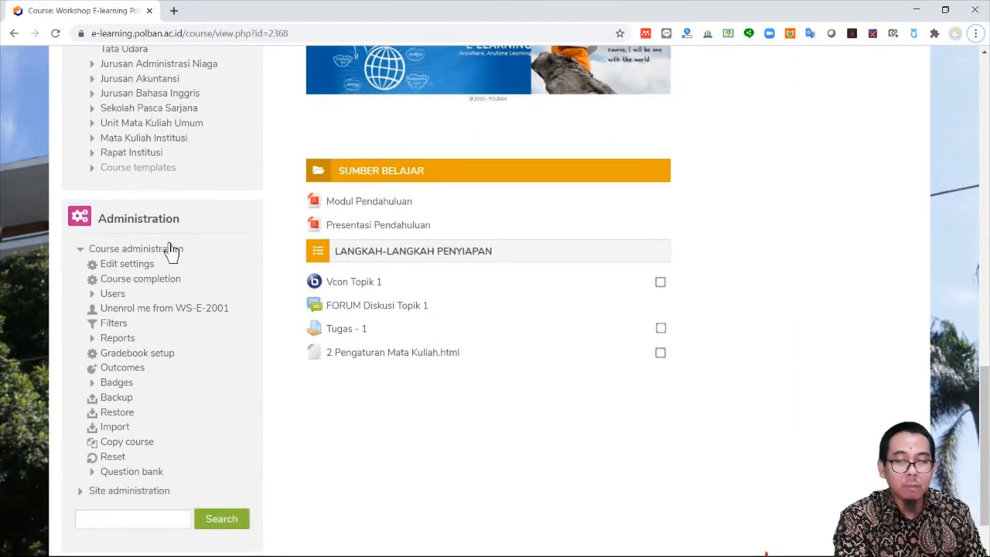
pyautogui.click(92, 295)
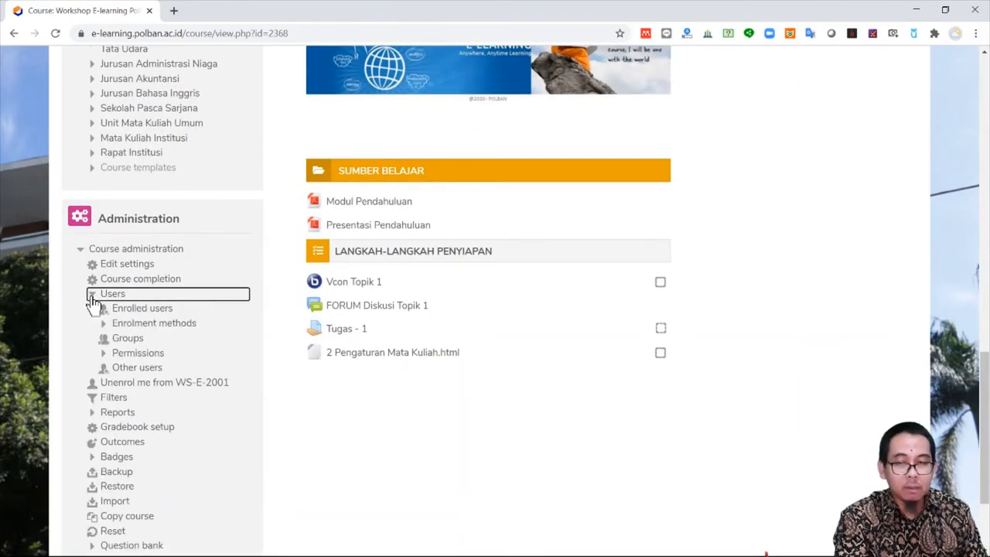
pyautogui.scroll(-1, 97, 308)
pyautogui.click(107, 263)
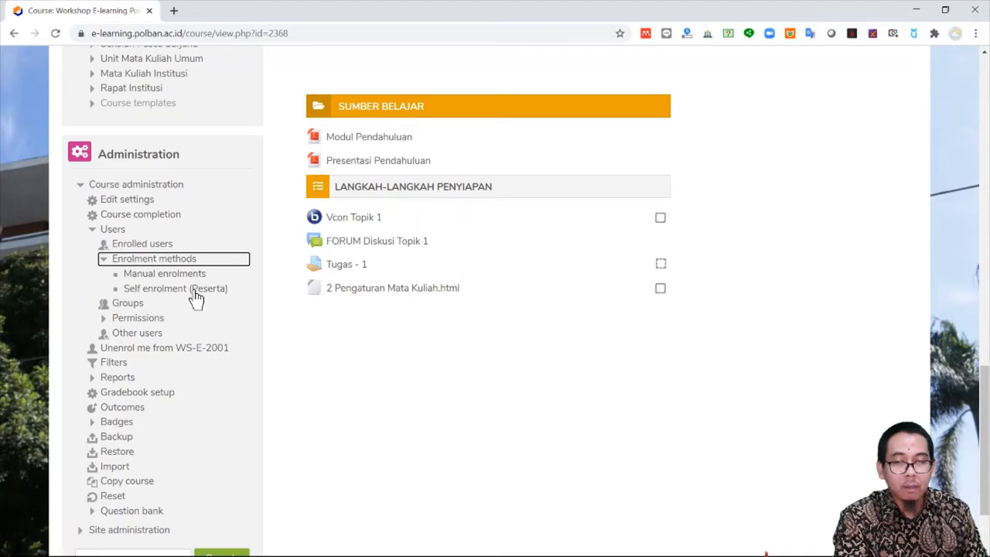
# Step: Open the Self enrolment (Peserta) settings through the Users section of the full Course administration page
pyautogui.scroll(10, 784, 420)
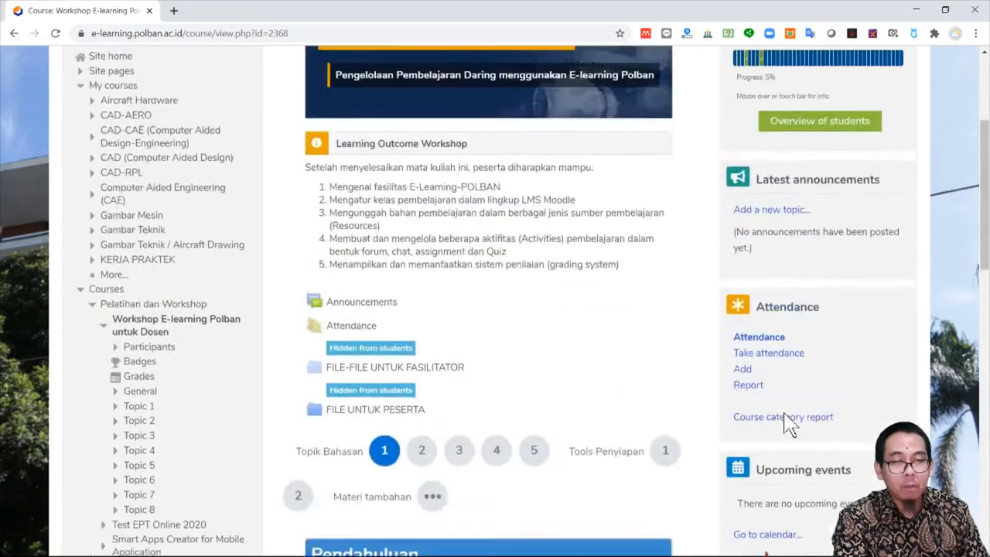
pyautogui.scroll(3, 784, 420)
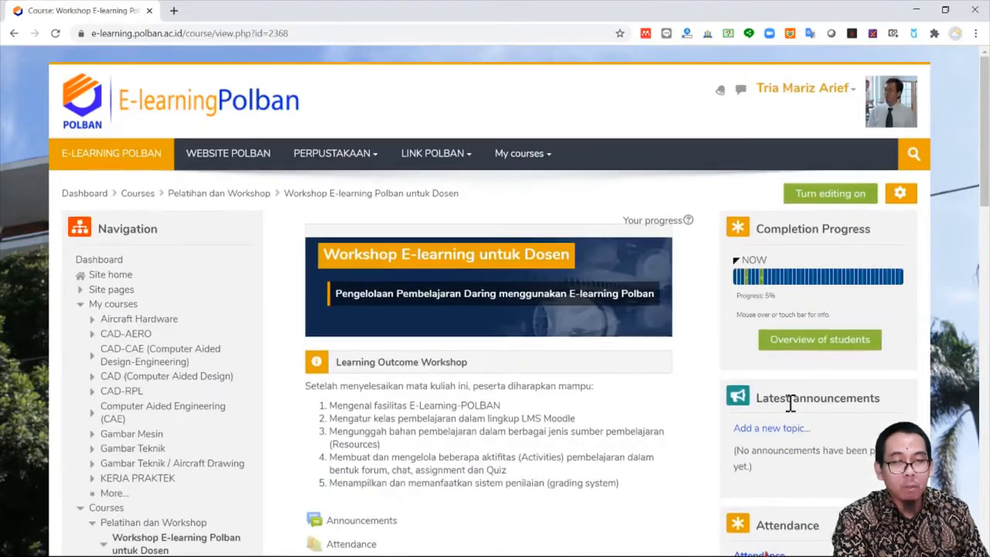
pyautogui.click(902, 196)
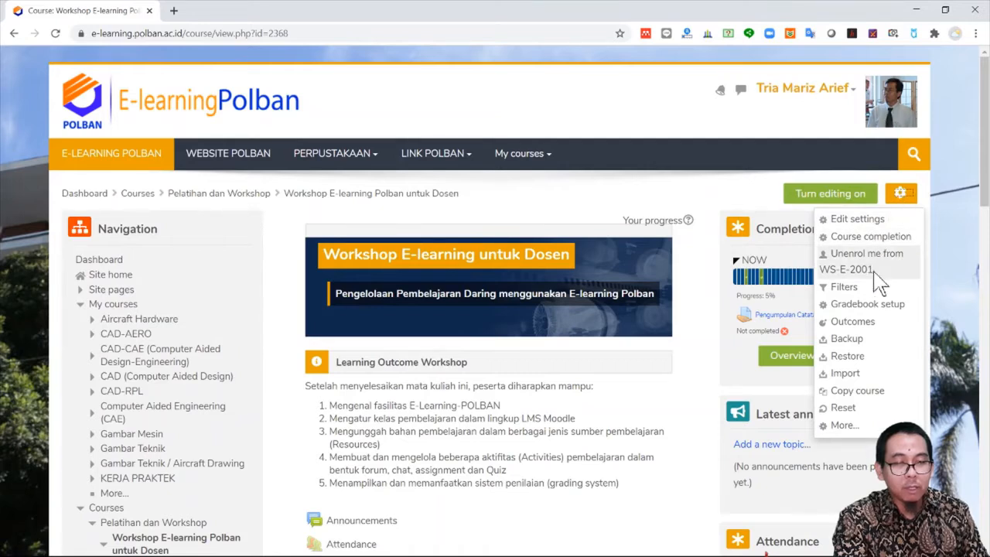
pyautogui.click(842, 426)
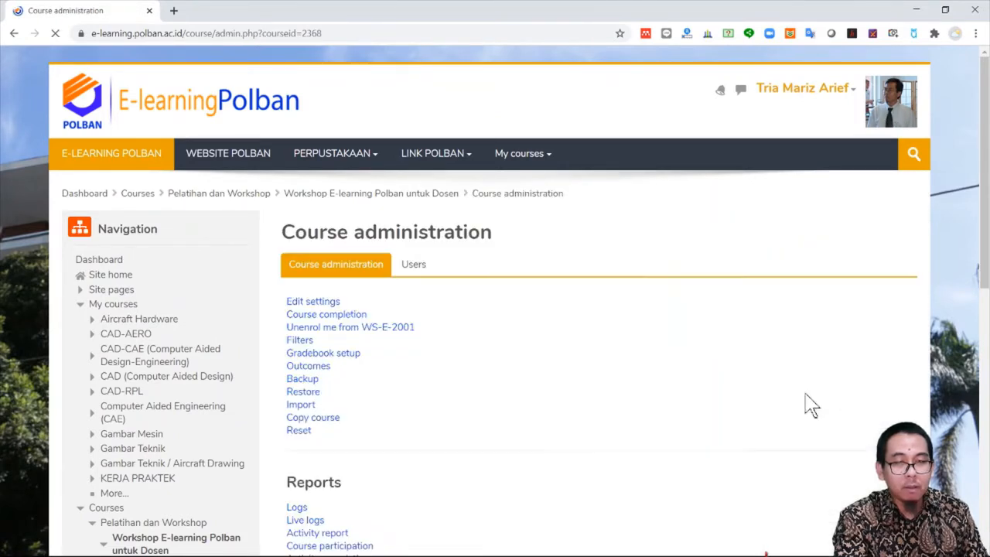
pyautogui.scroll(-1, 433, 263)
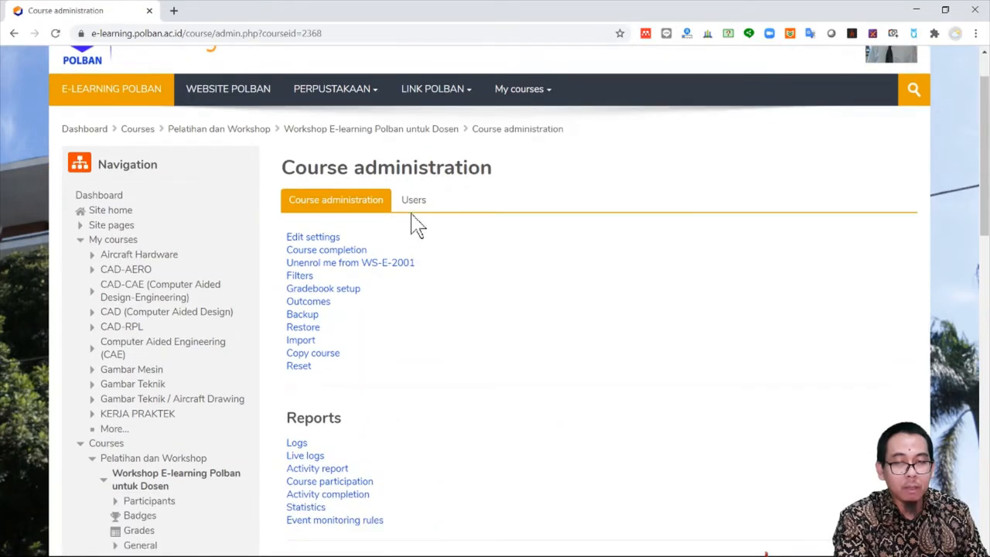
pyautogui.click(413, 201)
pyautogui.scroll(-1, 417, 348)
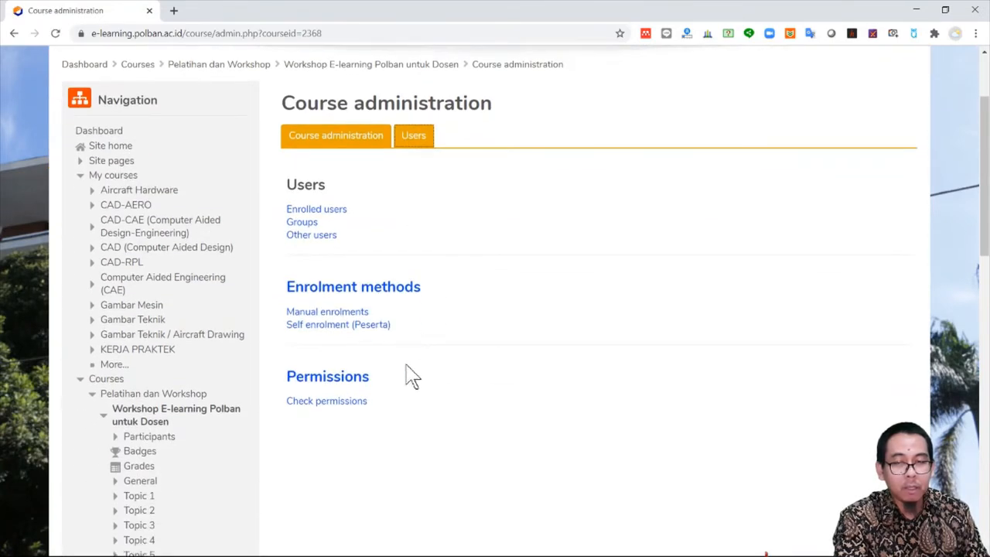
pyautogui.click(367, 326)
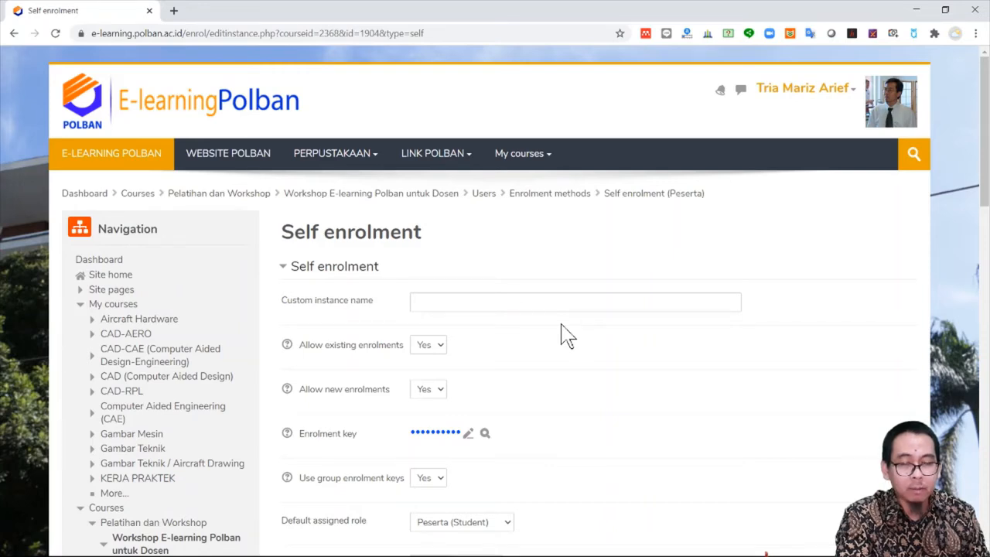
# Step: Examine the self enrolment settings, from the enrolment key through the custom welcome message, keeping Use group enrolment keys at Yes
pyautogui.scroll(-1, 567, 334)
pyautogui.scroll(-1, 566, 334)
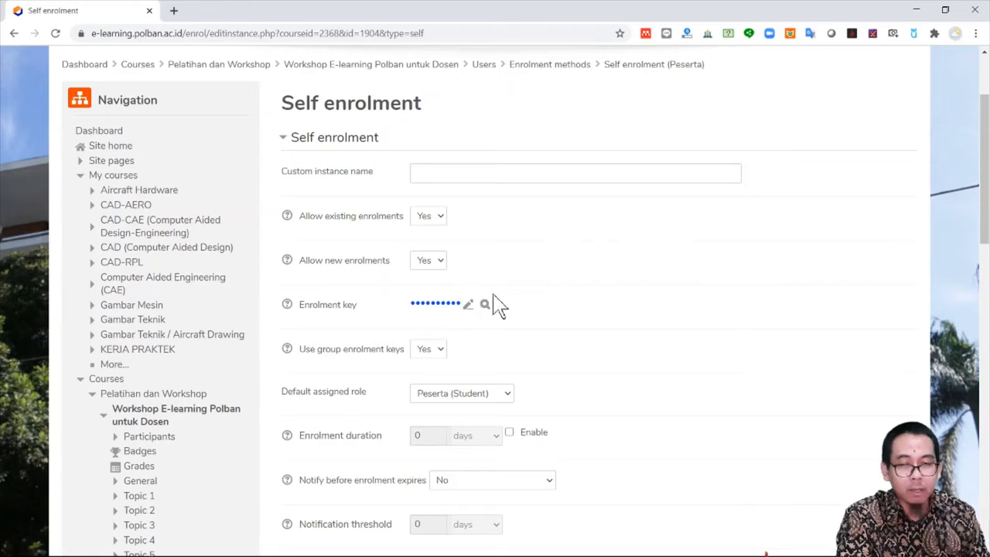
pyautogui.scroll(-1, 497, 305)
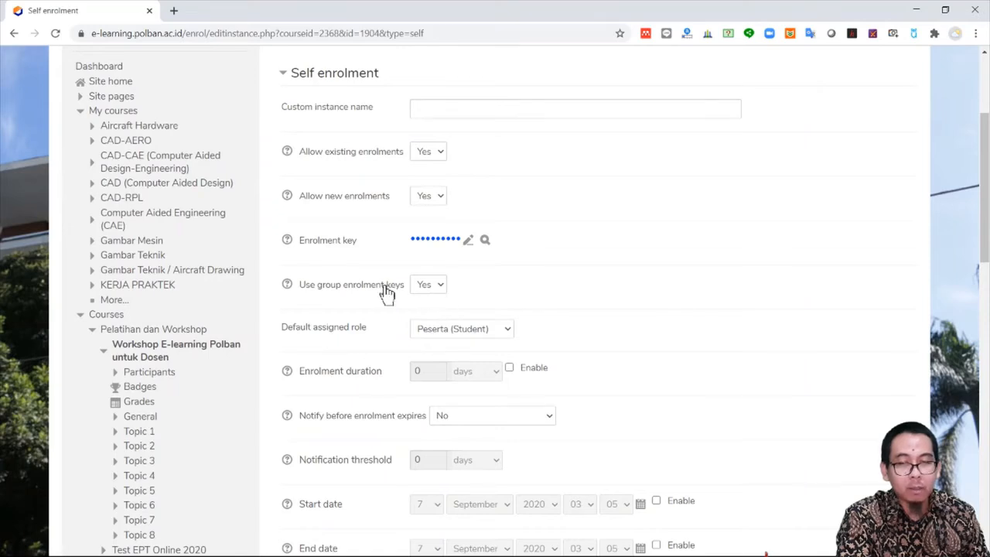
pyautogui.click(440, 289)
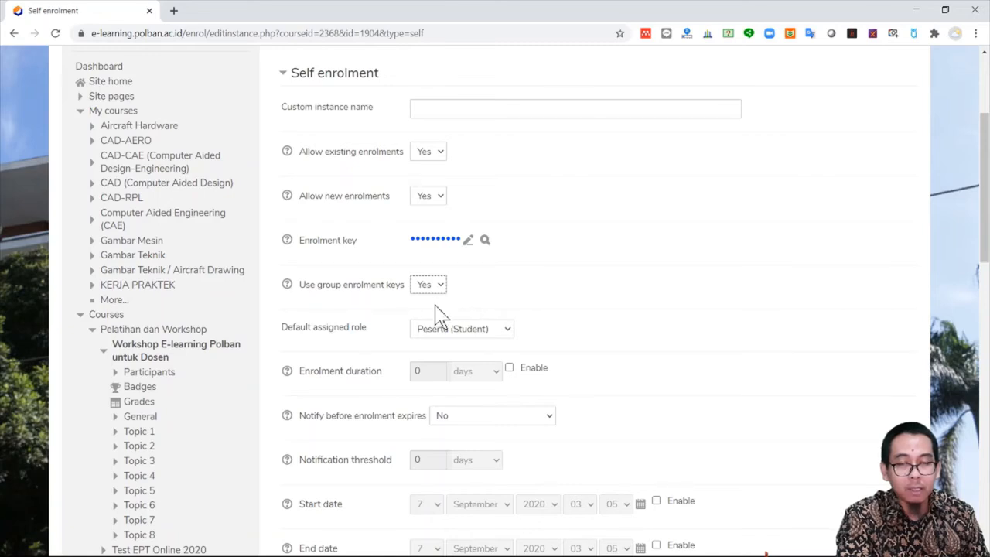
pyautogui.click(502, 307)
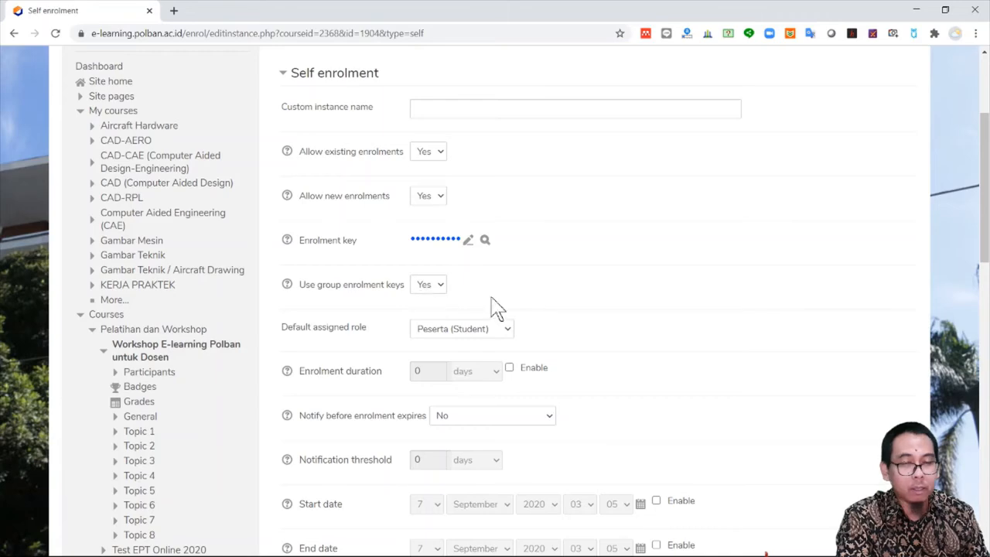
pyautogui.scroll(-6, 499, 302)
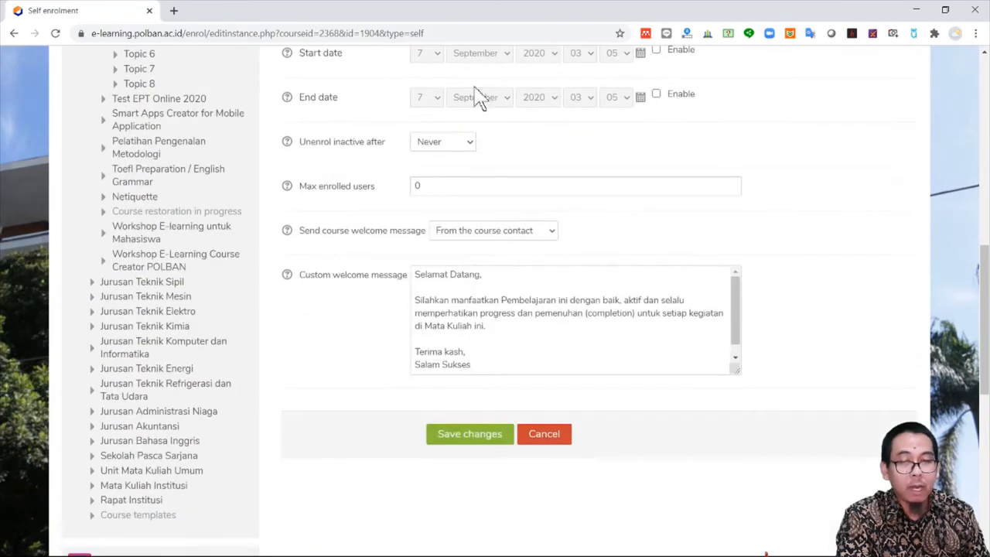
pyautogui.scroll(-1, 506, 266)
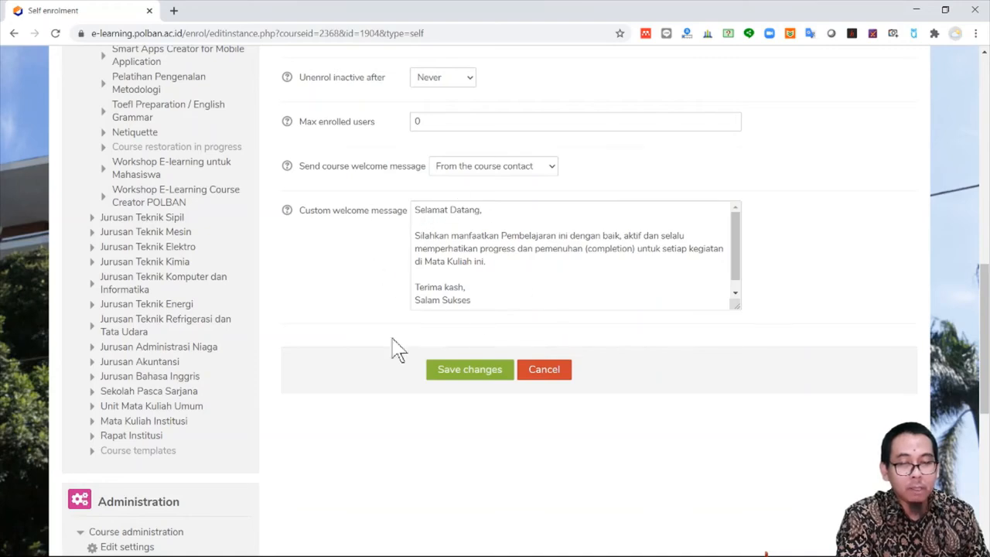
# Step: Save the self enrolment settings and return to the Workshop E-learning Polban untuk Dosen course page
pyautogui.click(464, 371)
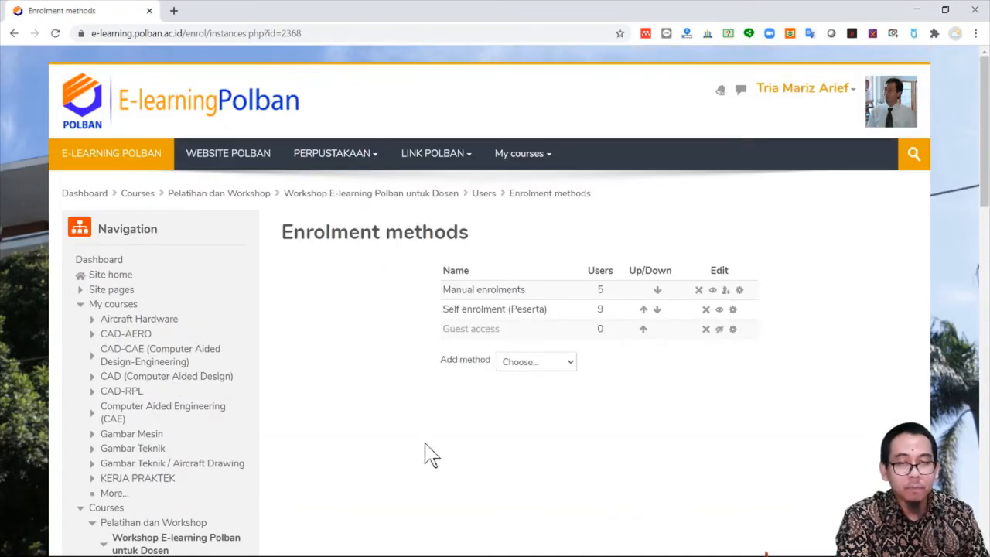
pyautogui.scroll(-2, 371, 414)
pyautogui.click(181, 353)
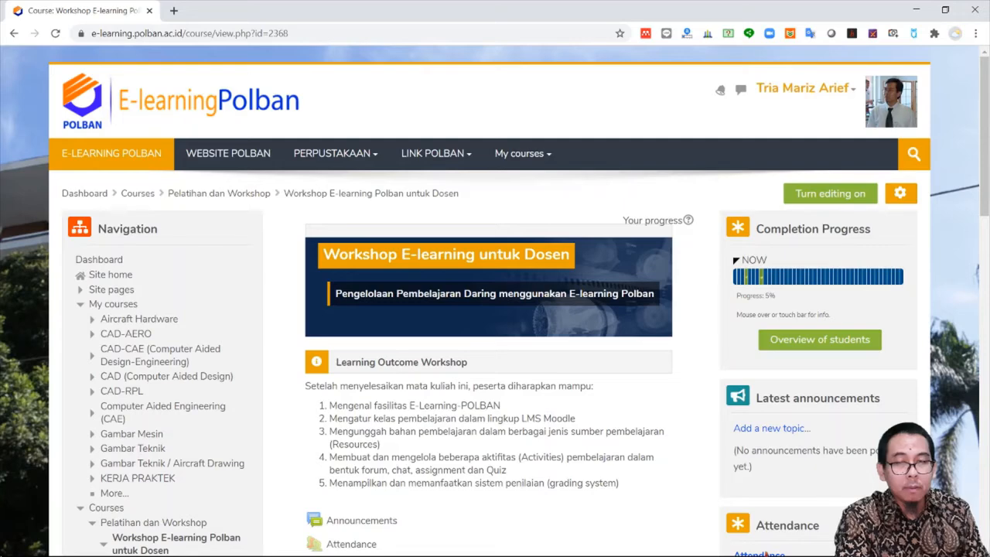
# Step: Collapse the workshop course in the navigation tree and open the course's Groups page from the Users section of Course administration
pyautogui.scroll(-1, 372, 427)
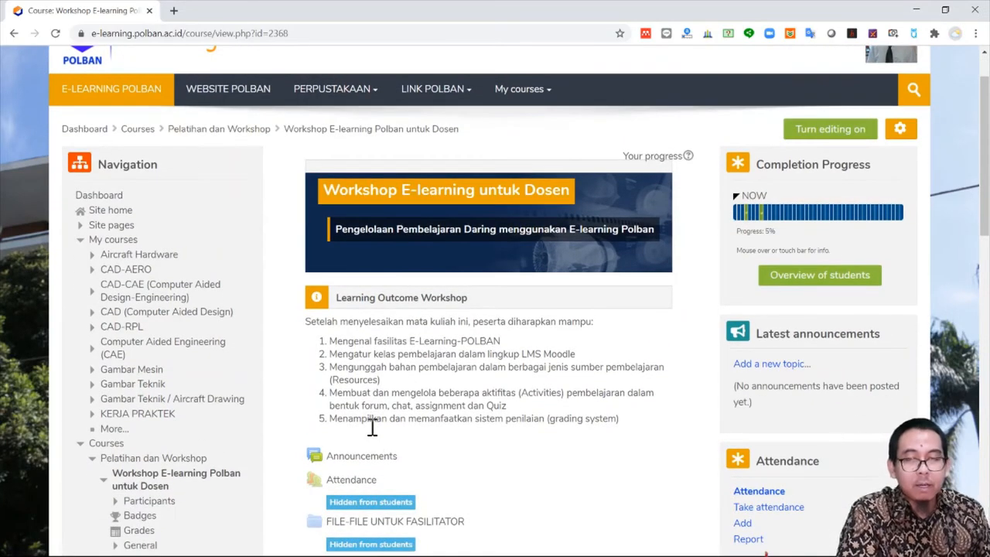
pyautogui.scroll(-2, 375, 433)
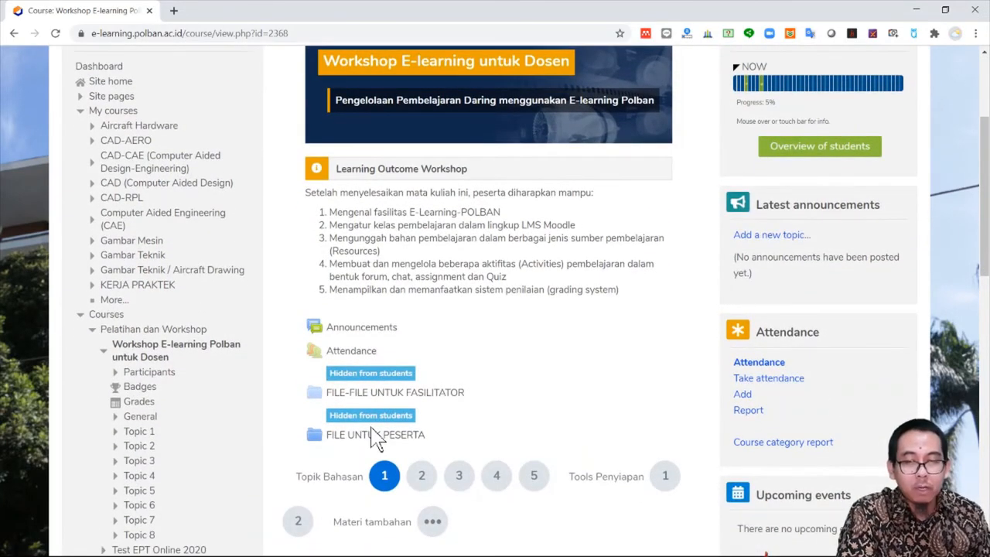
pyautogui.click(104, 358)
pyautogui.scroll(-2, 123, 360)
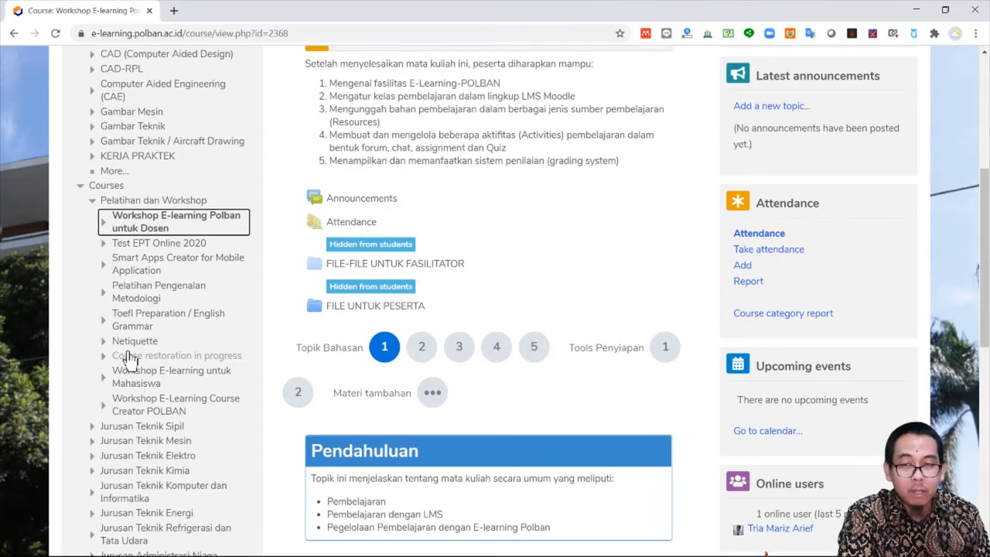
pyautogui.scroll(-3, 153, 311)
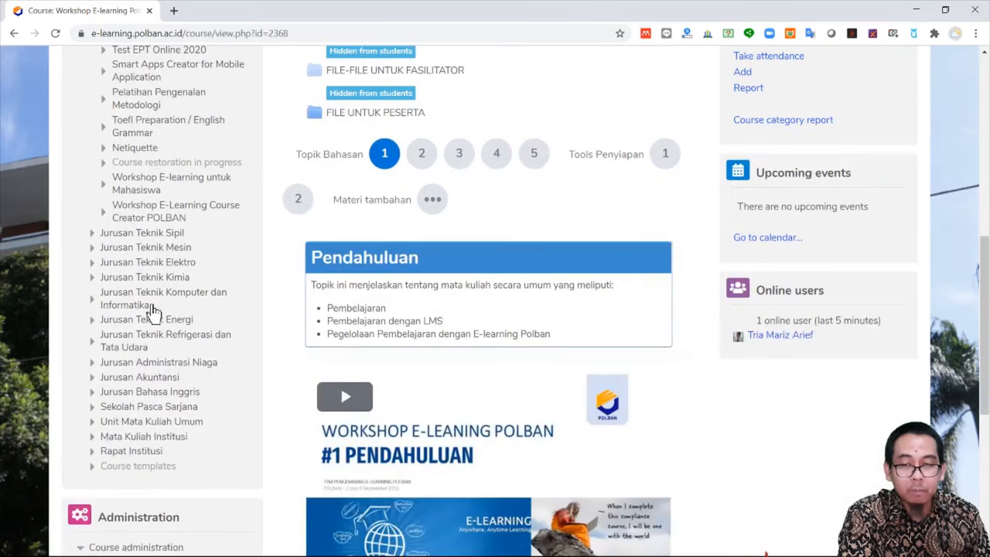
pyautogui.scroll(2, 278, 300)
pyautogui.scroll(-6, 279, 300)
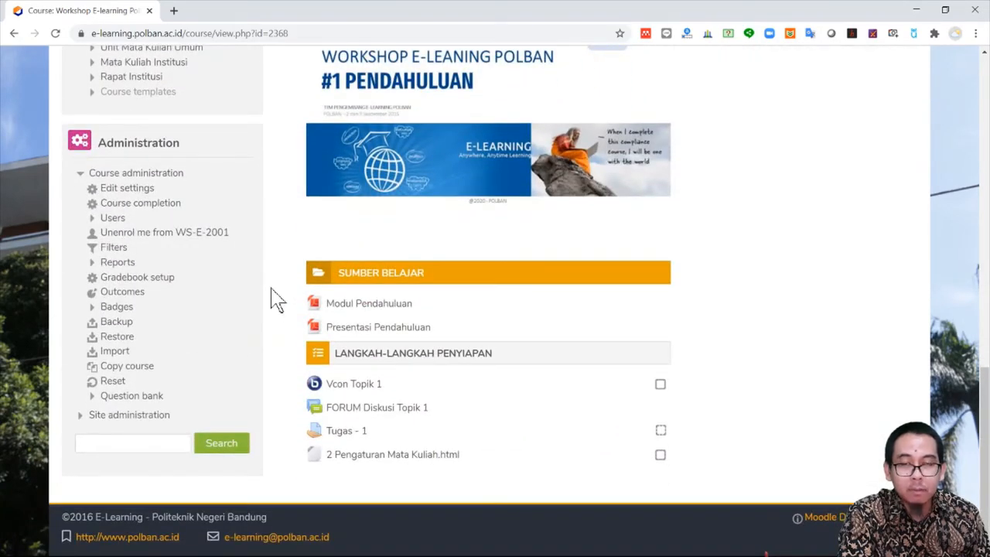
pyautogui.click(93, 223)
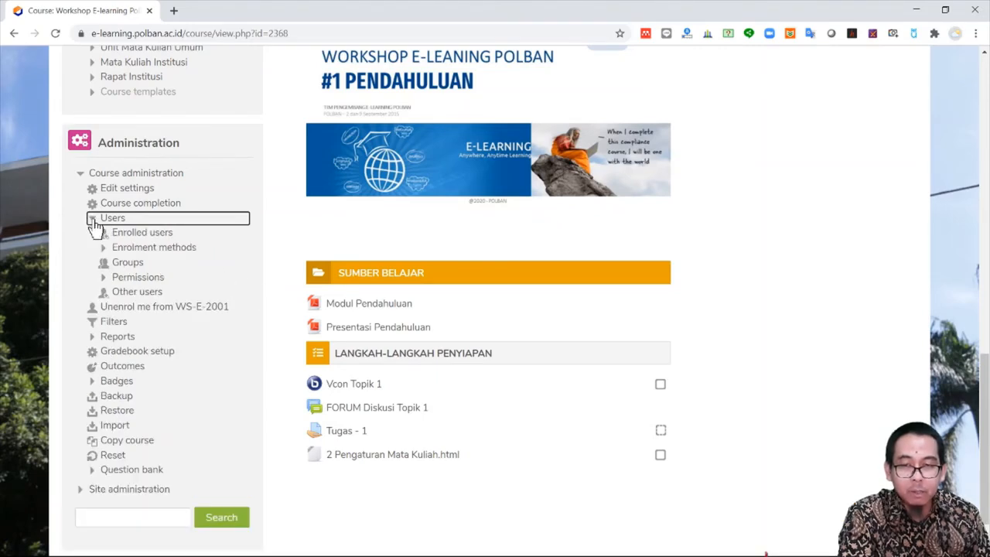
pyautogui.click(124, 266)
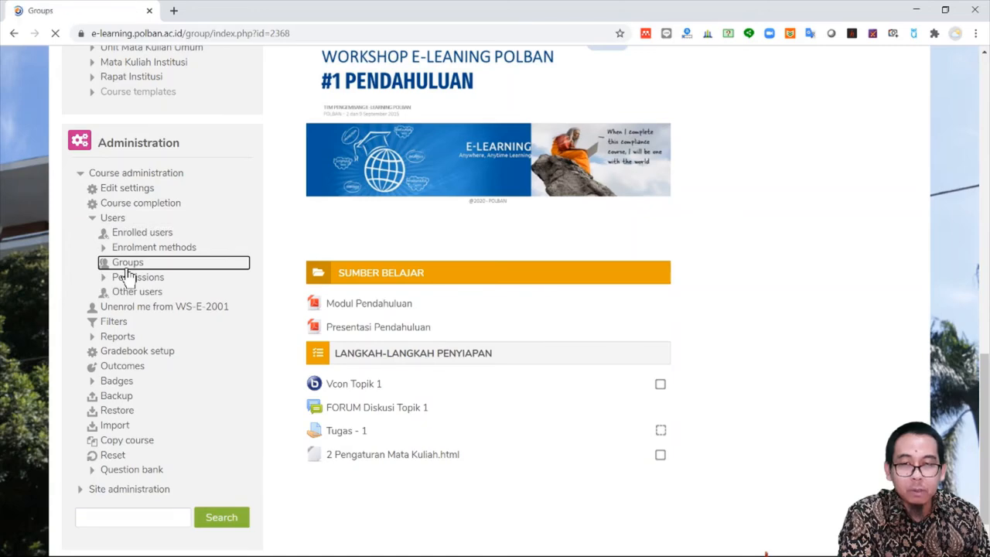
# Step: Check the member lists of the MTKPS and Sesi B groups on the WS-E-2001 Groups page
pyautogui.scroll(-3, 596, 360)
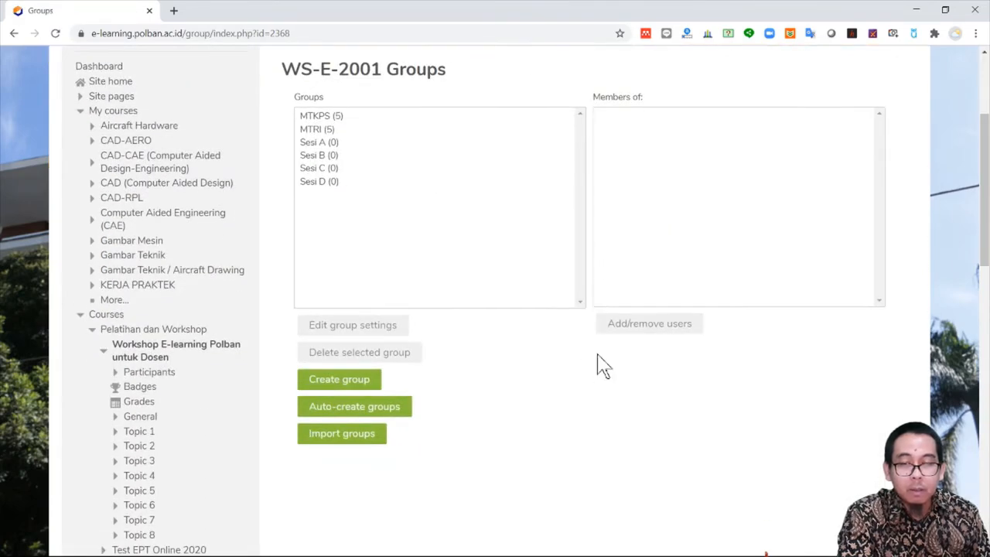
pyautogui.scroll(1, 604, 366)
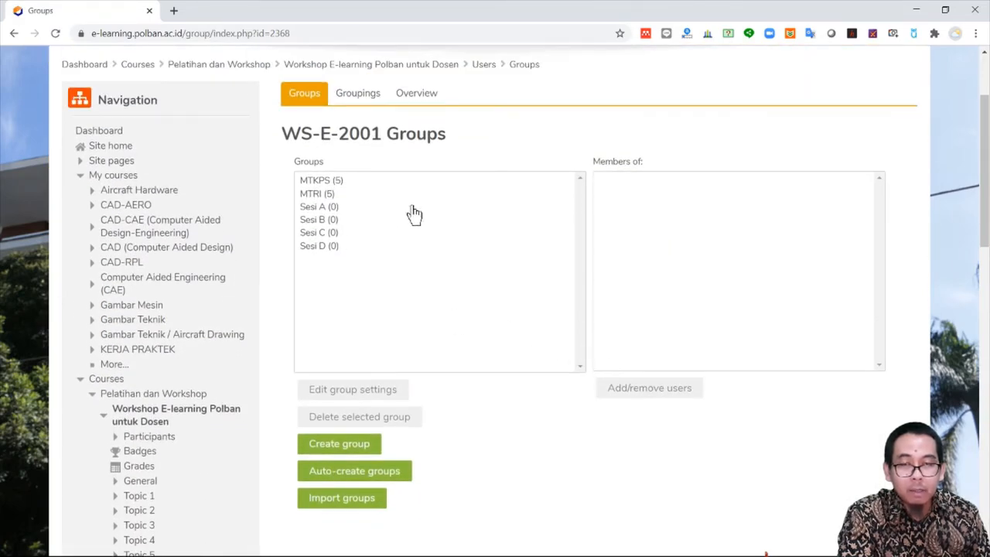
pyautogui.click(345, 184)
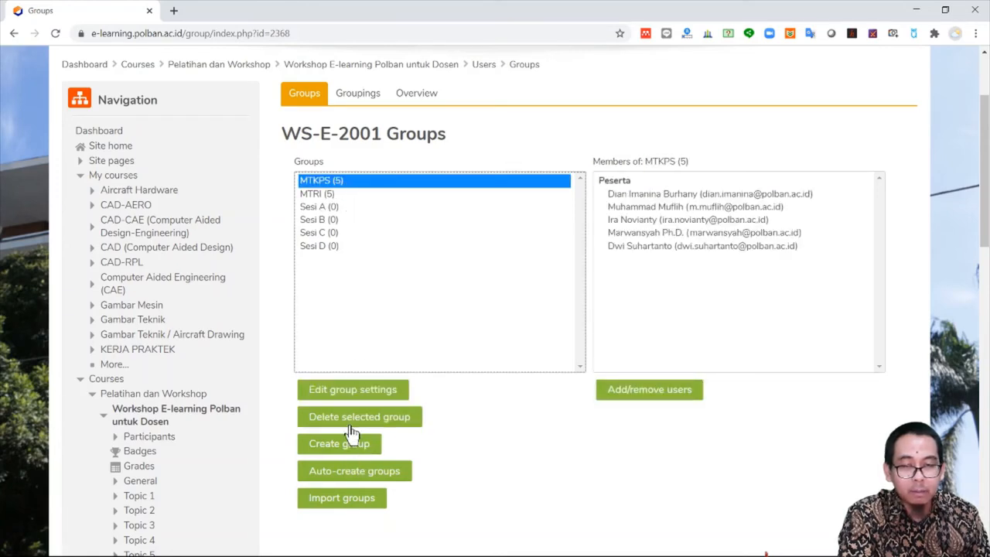
pyautogui.click(373, 224)
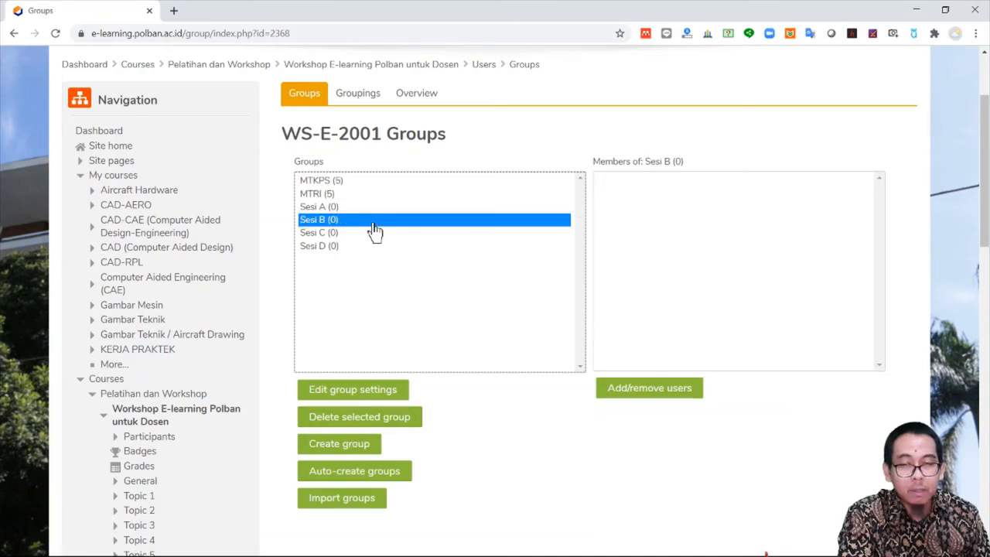
pyautogui.click(362, 182)
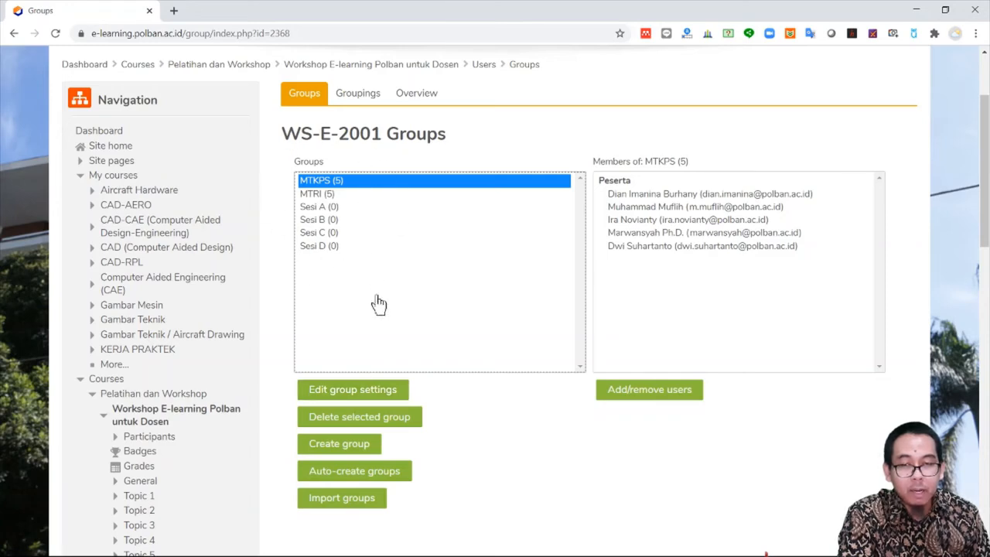
# Step: Open the form for creating a group and examine its fields, from group name and enrolment key through group messaging and new picture
pyautogui.click(343, 454)
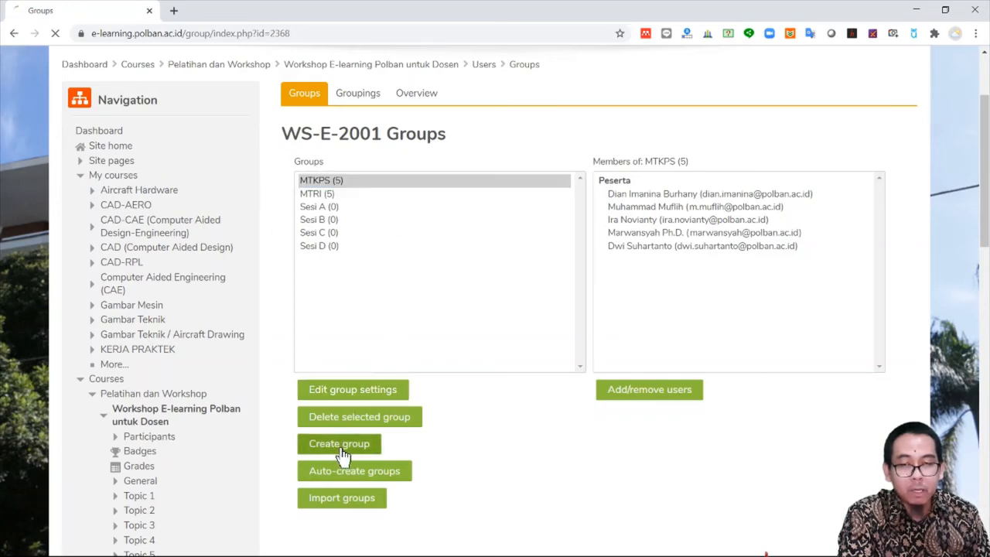
pyautogui.scroll(-2, 368, 363)
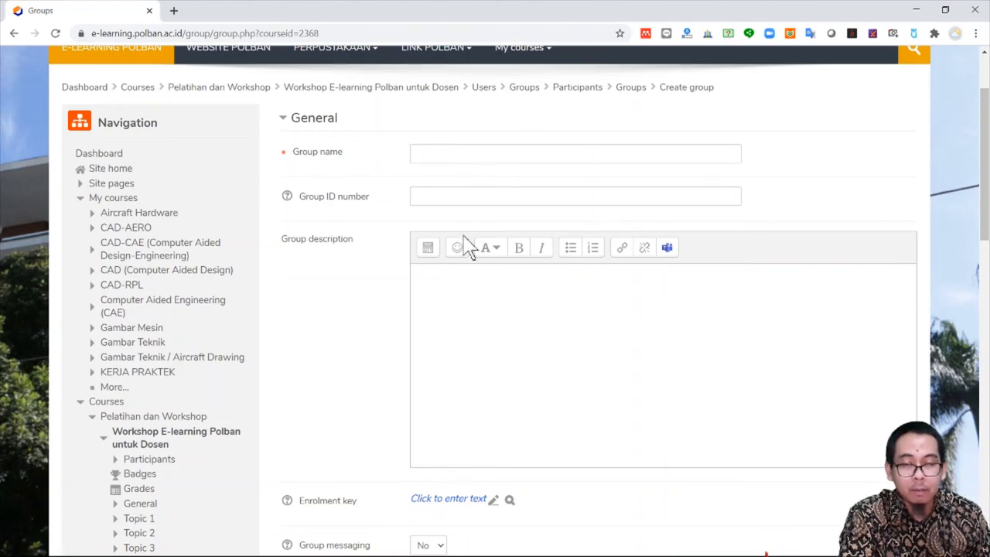
pyautogui.scroll(-1, 468, 247)
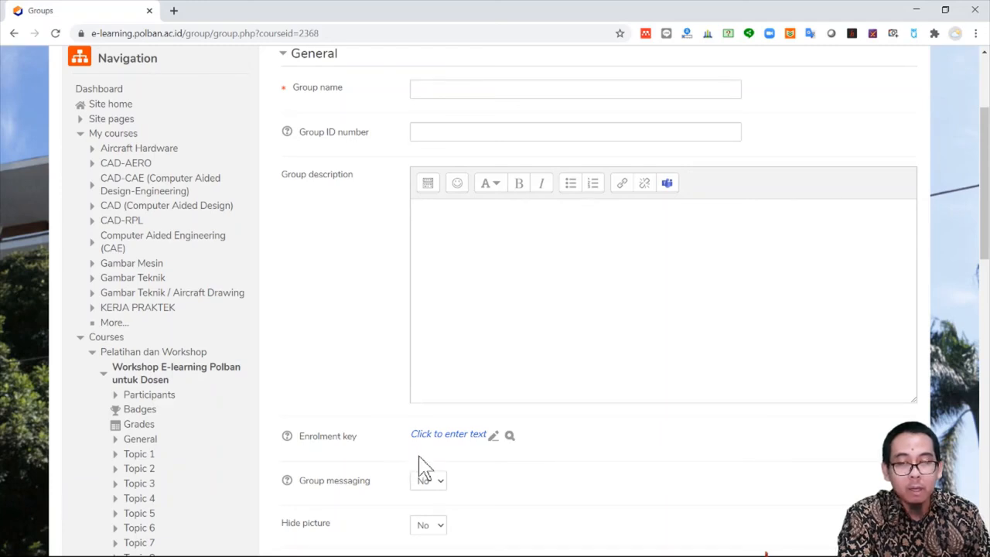
pyautogui.scroll(-3, 544, 458)
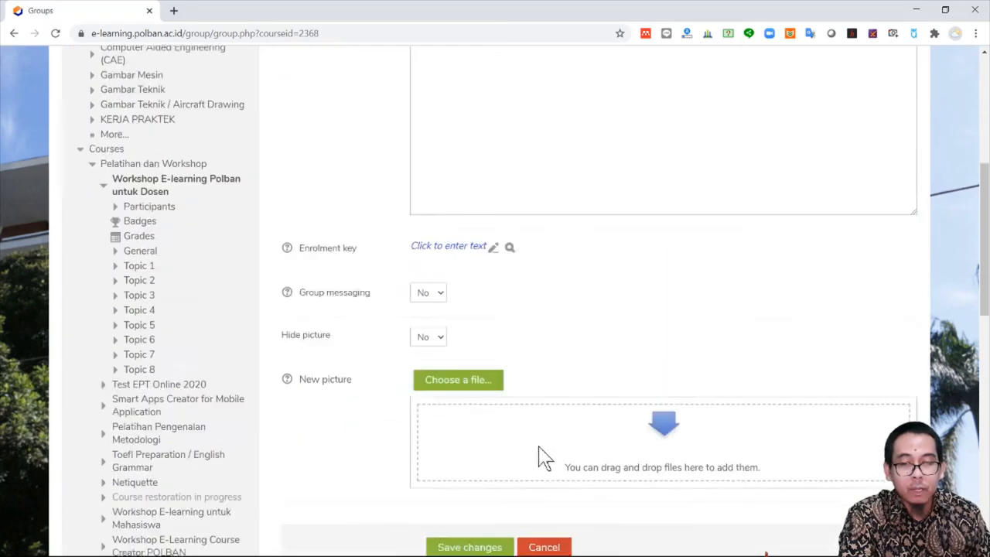
pyautogui.scroll(-2, 543, 457)
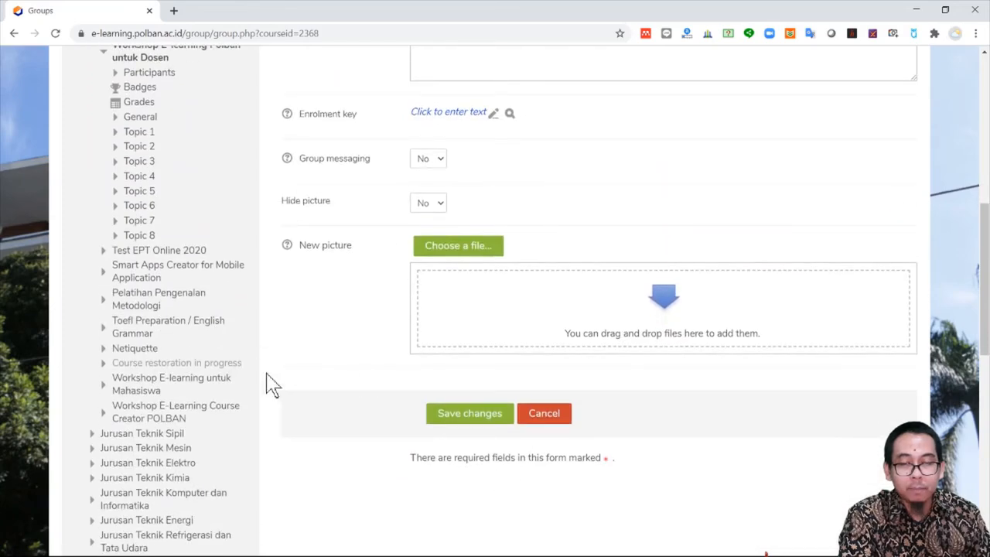